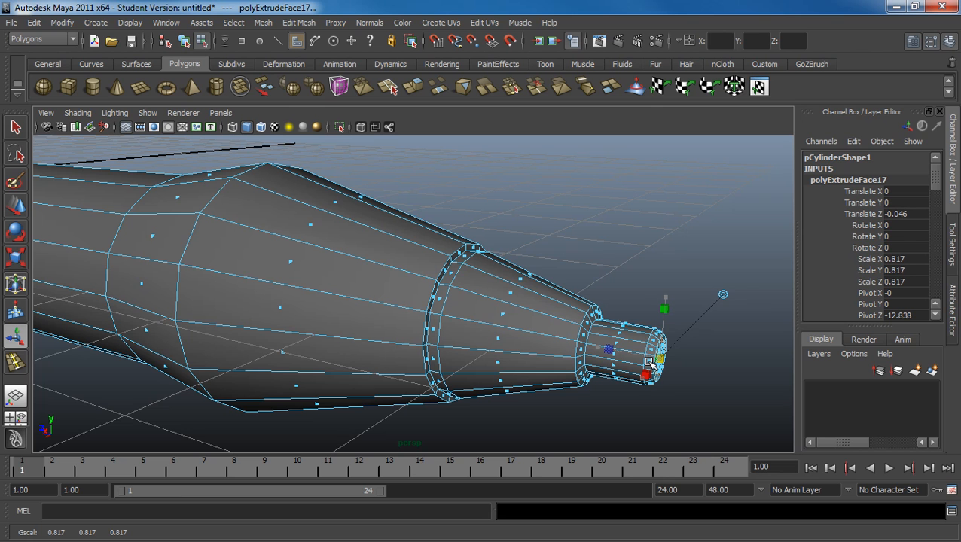
Step: Scale the extruded end faces of the pen tip, then extrude them again and scale them inward to round off the tip
{"action": "left_click_drag", "start_coordinate": [649, 363], "coordinate": [646, 363]}
{"action": "key", "text": "g"}
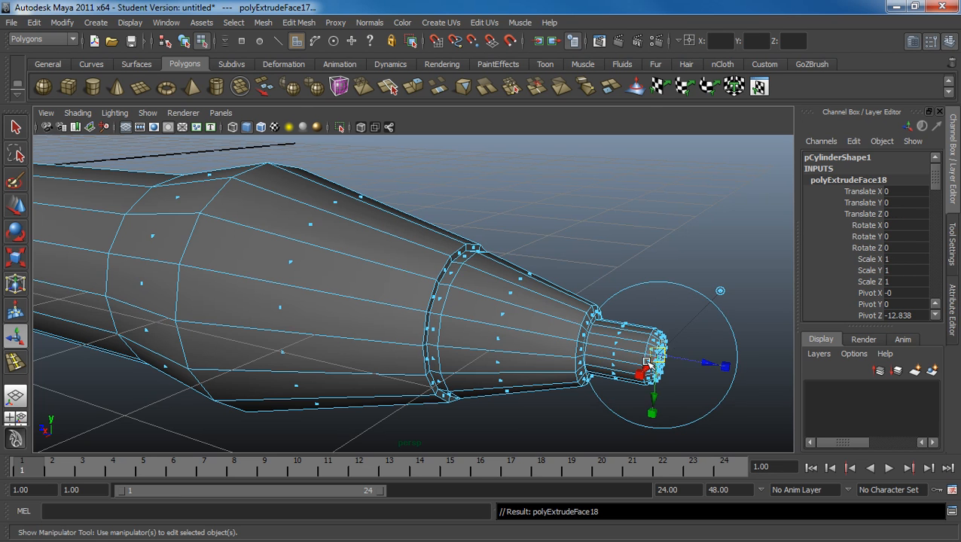
{"action": "left_click_drag", "start_coordinate": [704, 324], "coordinate": [658, 336], "text": "alt"}
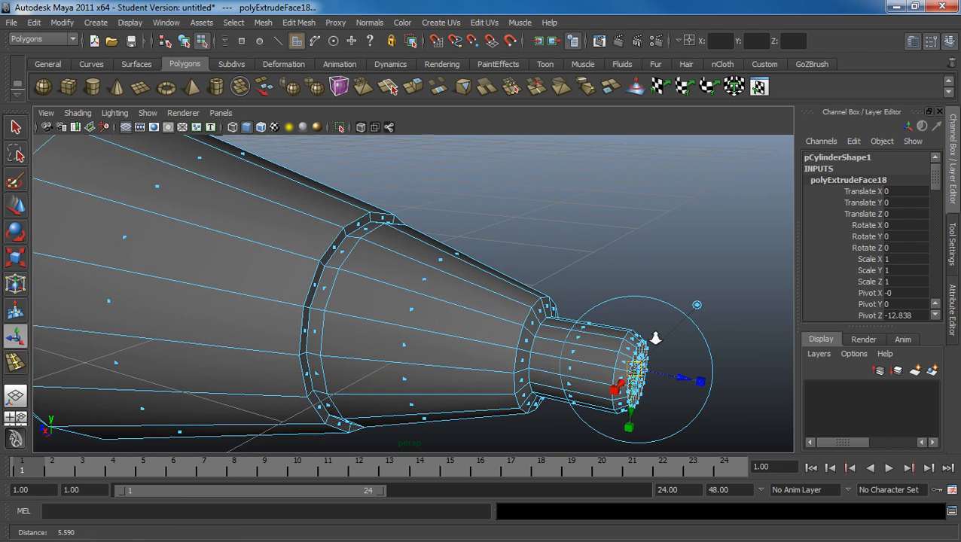
{"action": "left_click", "coordinate": [691, 310]}
{"action": "left_click_drag", "start_coordinate": [577, 363], "coordinate": [580, 364]}
{"action": "left_click_drag", "start_coordinate": [639, 373], "coordinate": [612, 366]}
{"action": "right_click_drag", "start_coordinate": [611, 365], "coordinate": [640, 335]}
{"action": "left_click", "coordinate": [645, 294]}
{"action": "left_click", "coordinate": [563, 328]}
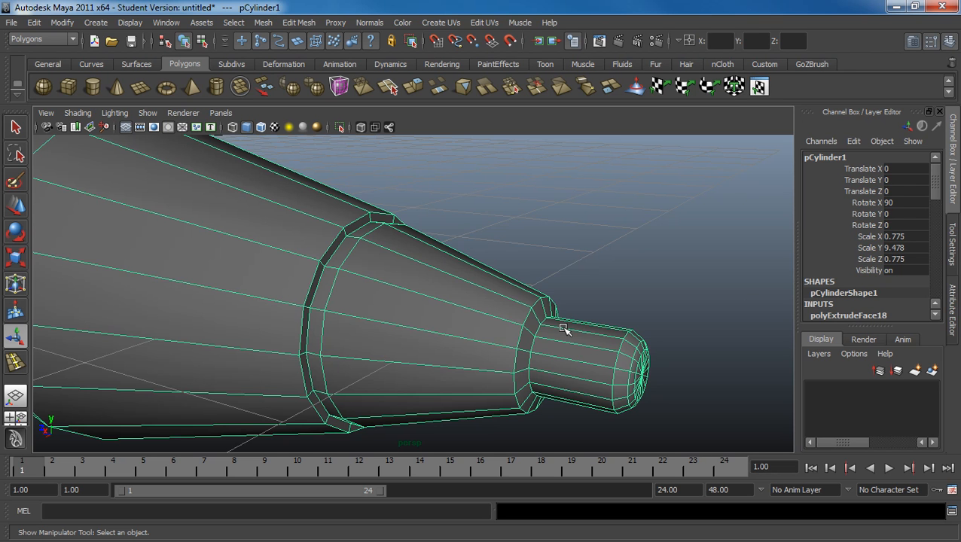
Step: Check the pen's front end in smooth preview and return to the unsmoothed display
{"action": "key", "text": "3"}
{"action": "left_click_drag", "start_coordinate": [557, 326], "coordinate": [387, 231], "text": "alt"}
{"action": "key", "text": "1"}
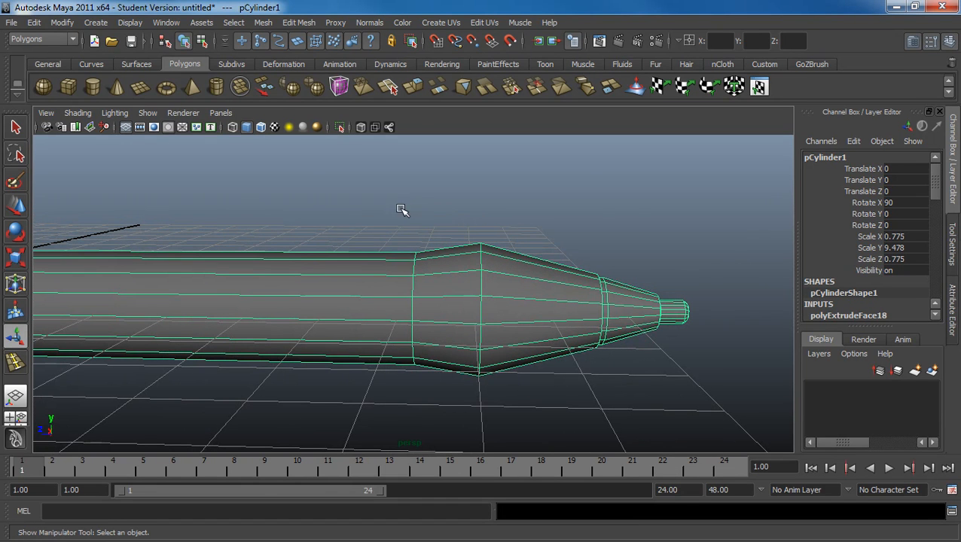
Step: Insert an edge loop around the barrel just behind the start of the bulge and check it in smooth preview
{"action": "left_click", "coordinate": [295, 23]}
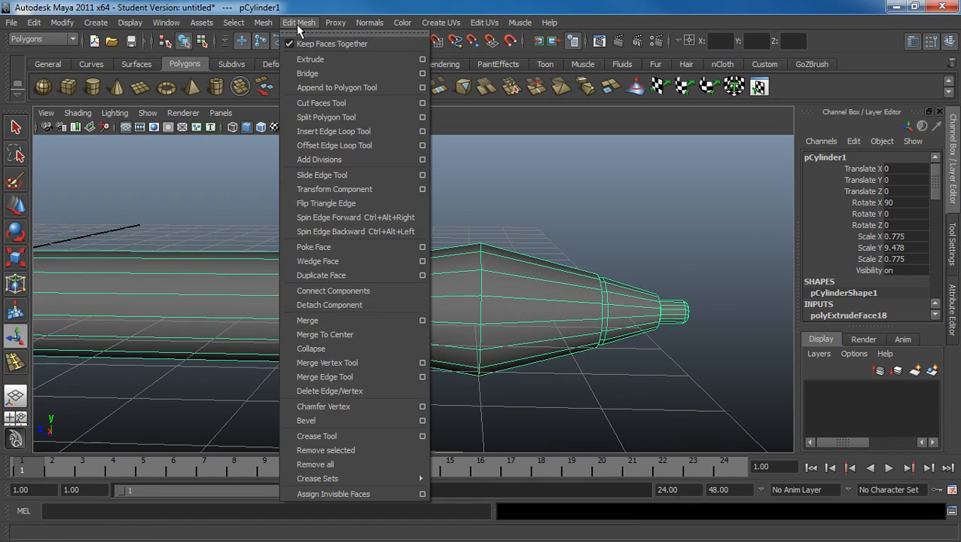
{"action": "left_click", "coordinate": [317, 132]}
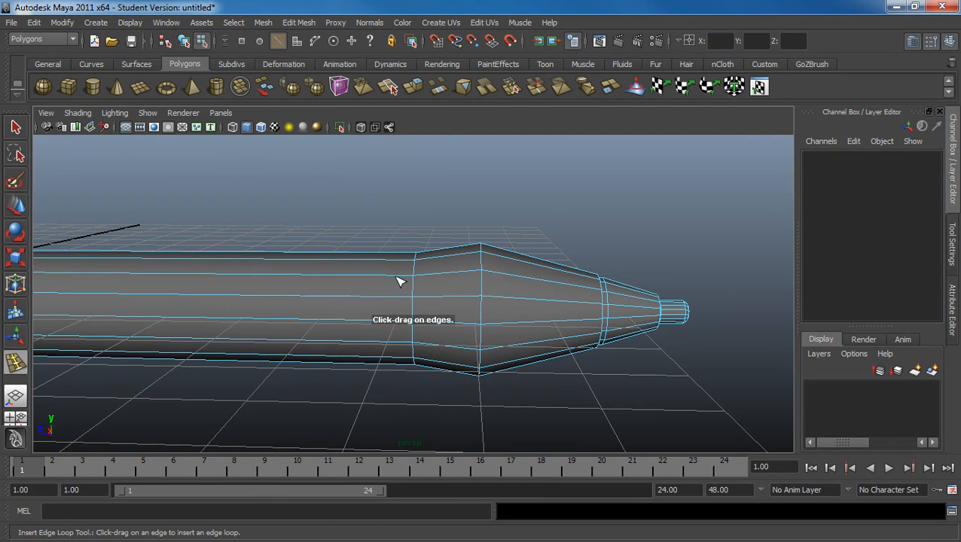
{"action": "left_click", "coordinate": [399, 279]}
{"action": "key", "text": "3"}
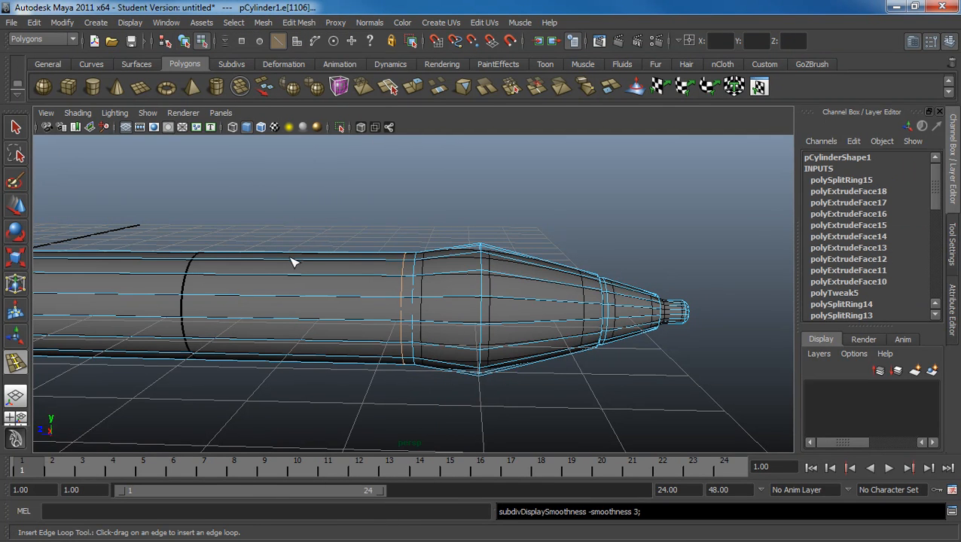
{"action": "left_click", "coordinate": [16, 128]}
{"action": "key", "text": "F8"}
{"action": "left_click", "coordinate": [137, 188]}
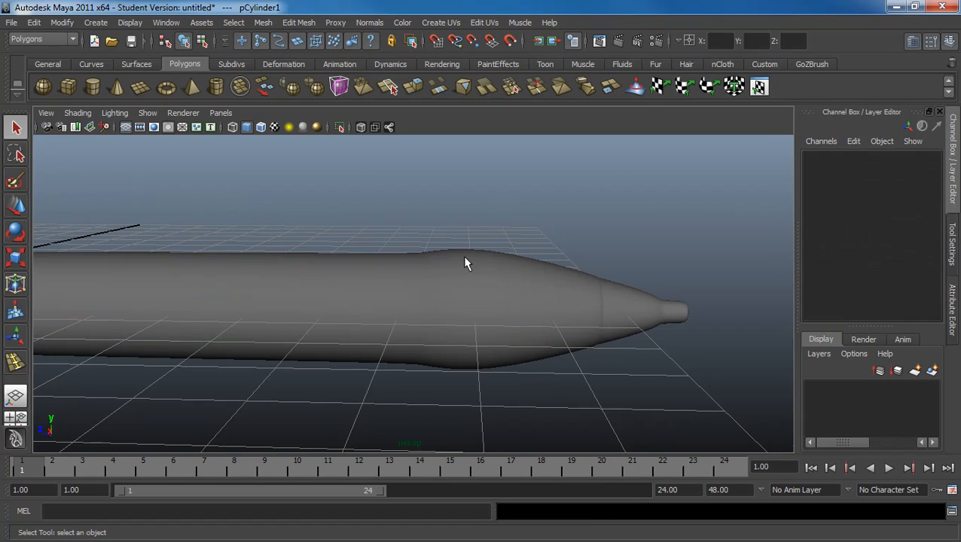
{"action": "left_click", "coordinate": [463, 299]}
{"action": "key", "text": "1"}
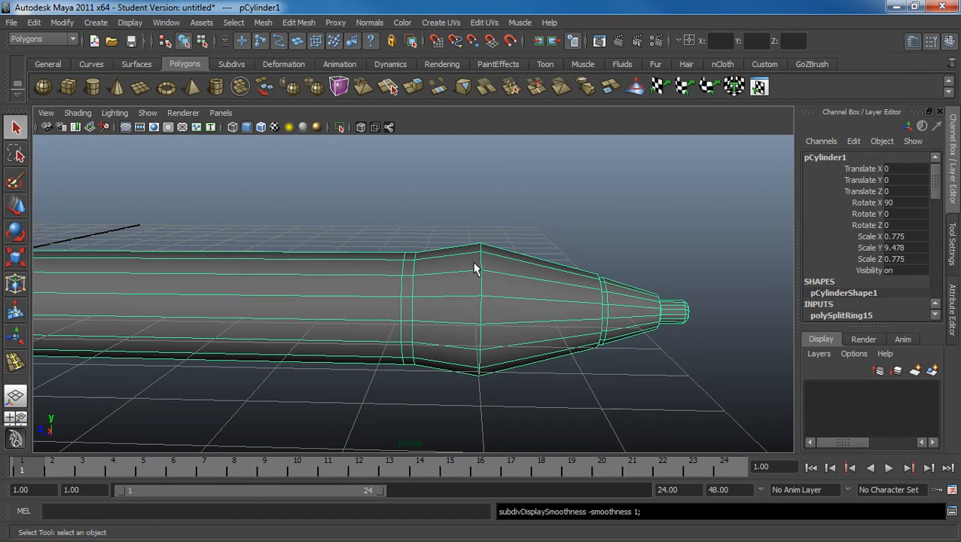
Step: Insert an edge loop on each side of the bulge's widest ring and check the smoothed shape
{"action": "key", "text": "g"}
{"action": "left_click_drag", "start_coordinate": [468, 272], "coordinate": [506, 280]}
{"action": "key", "text": "q"}
{"action": "key", "text": "F8"}
{"action": "key", "text": "3"}
{"action": "left_click", "coordinate": [429, 243]}
{"action": "left_click_drag", "start_coordinate": [506, 255], "coordinate": [410, 226], "text": "alt"}
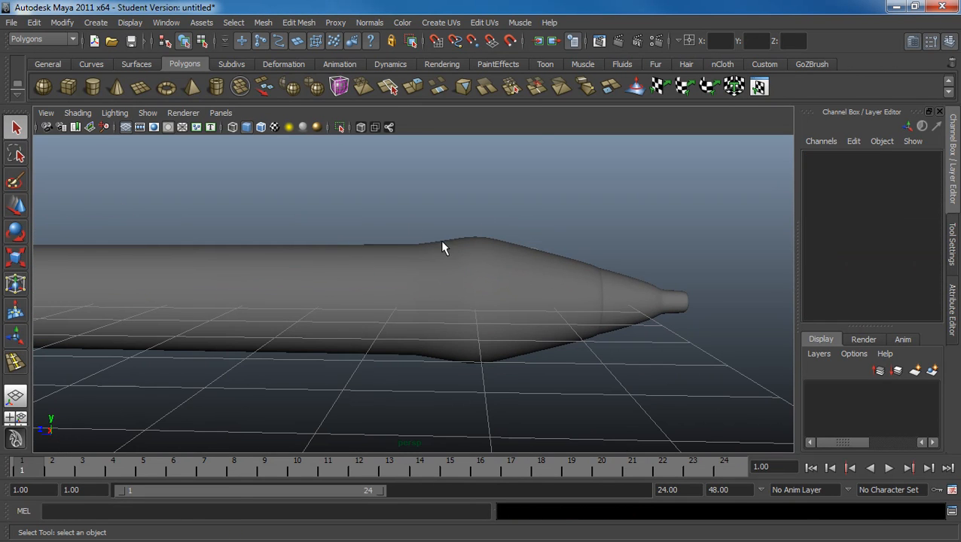
{"action": "left_click", "coordinate": [449, 283]}
{"action": "key", "text": "1"}
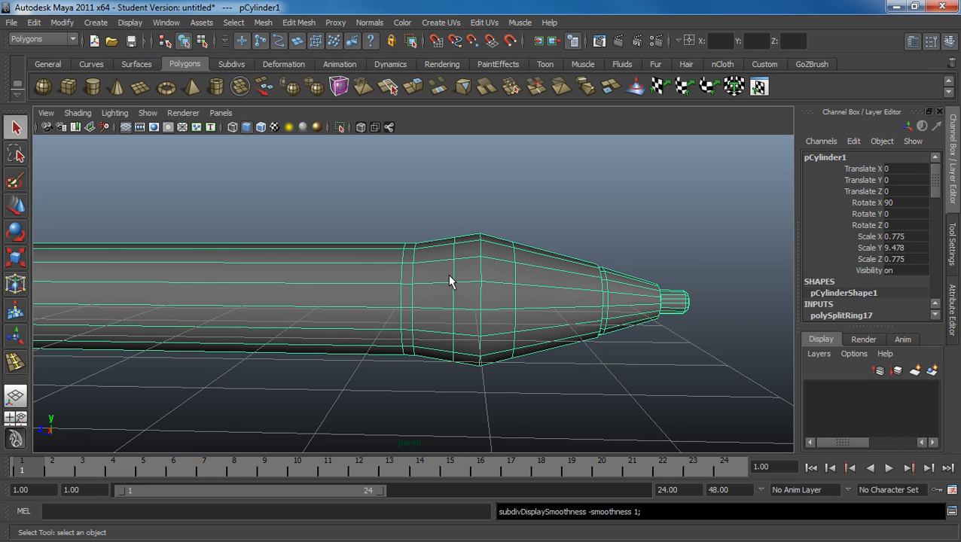
Step: Slide the edge loop on the barrel side of the bulge's widest ring closer to that ring
{"action": "key", "text": "F10"}
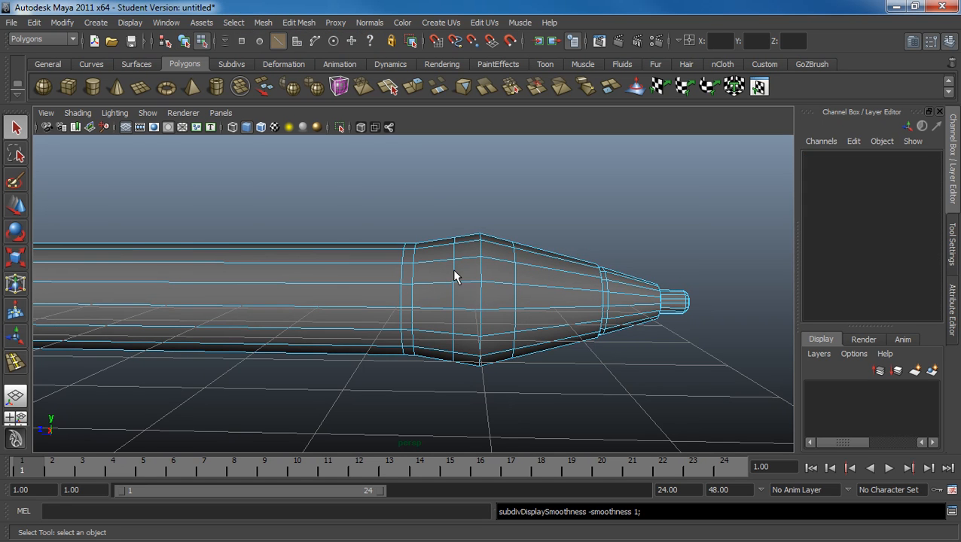
{"action": "double_click", "coordinate": [453, 276]}
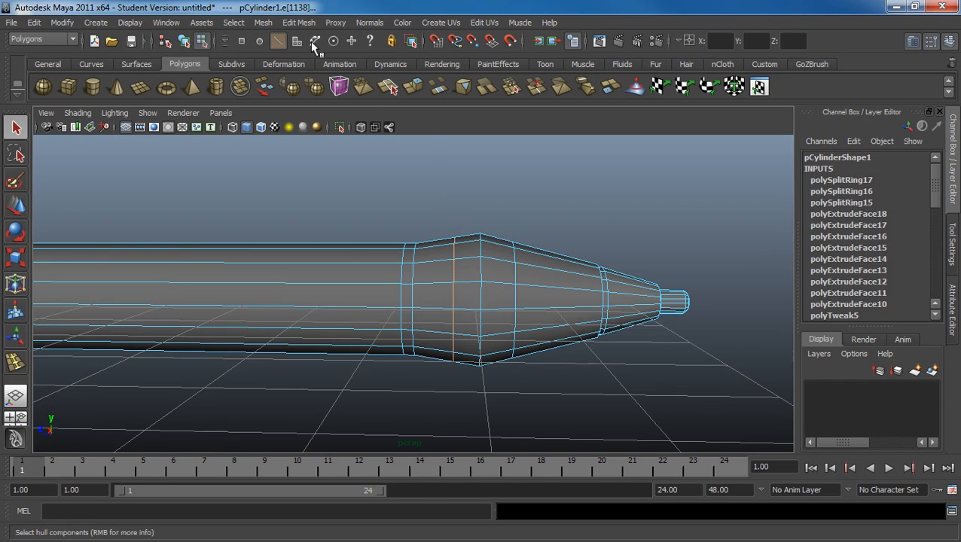
{"action": "left_click", "coordinate": [298, 22]}
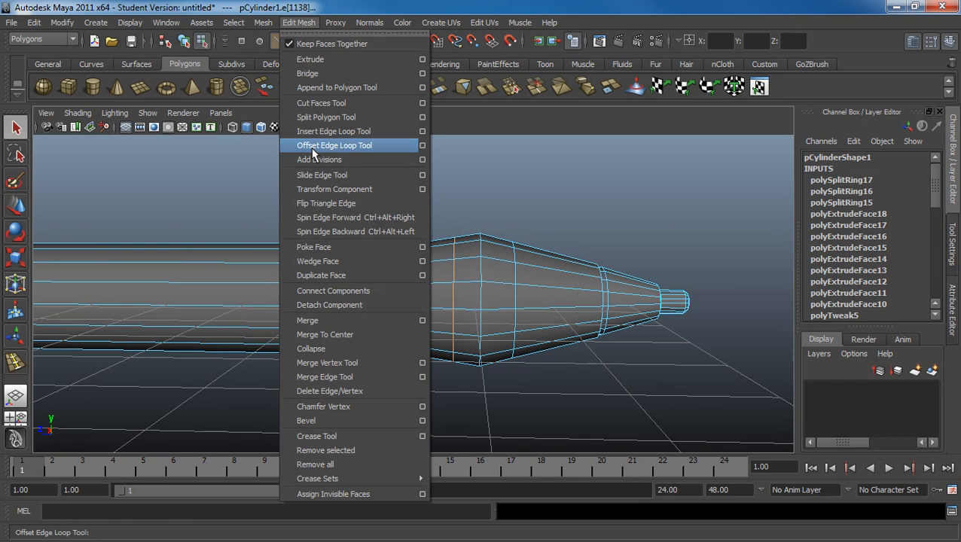
{"action": "left_click", "coordinate": [316, 174]}
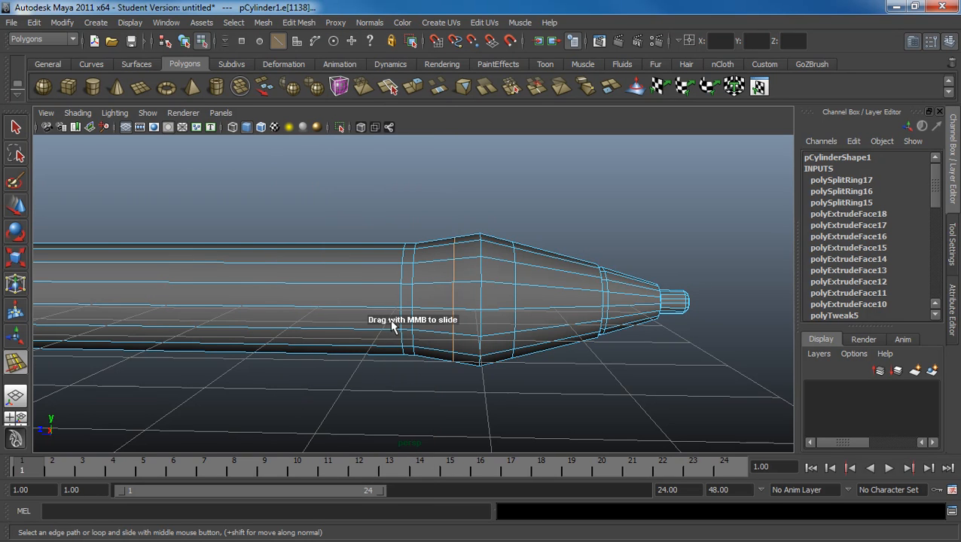
{"action": "middle_click_drag", "start_coordinate": [466, 289], "coordinate": [483, 280]}
Step: Slide the edge loop on the tip side of the bulge's widest ring closer to that ring
{"action": "left_click", "coordinate": [515, 284]}
{"action": "left_click", "coordinate": [515, 278]}
{"action": "left_click", "coordinate": [515, 274]}
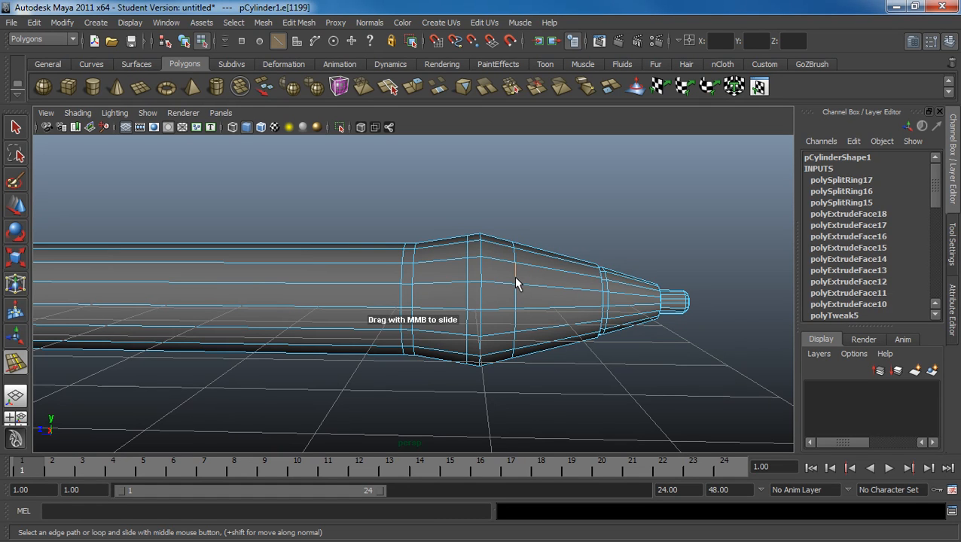
{"action": "key", "text": "q"}
{"action": "left_click", "coordinate": [521, 203]}
{"action": "left_click", "coordinate": [516, 264]}
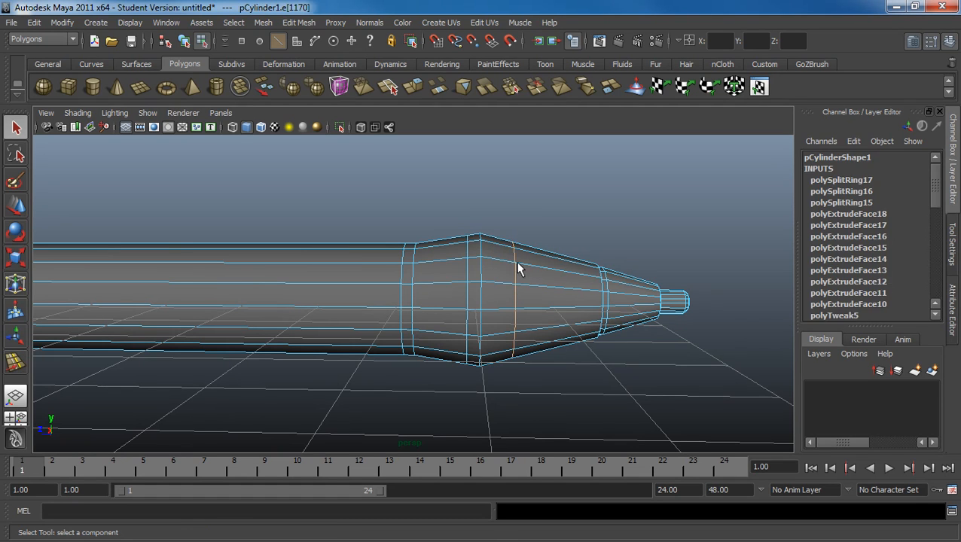
{"action": "key", "text": "y"}
{"action": "middle_click_drag", "start_coordinate": [514, 281], "coordinate": [534, 280]}
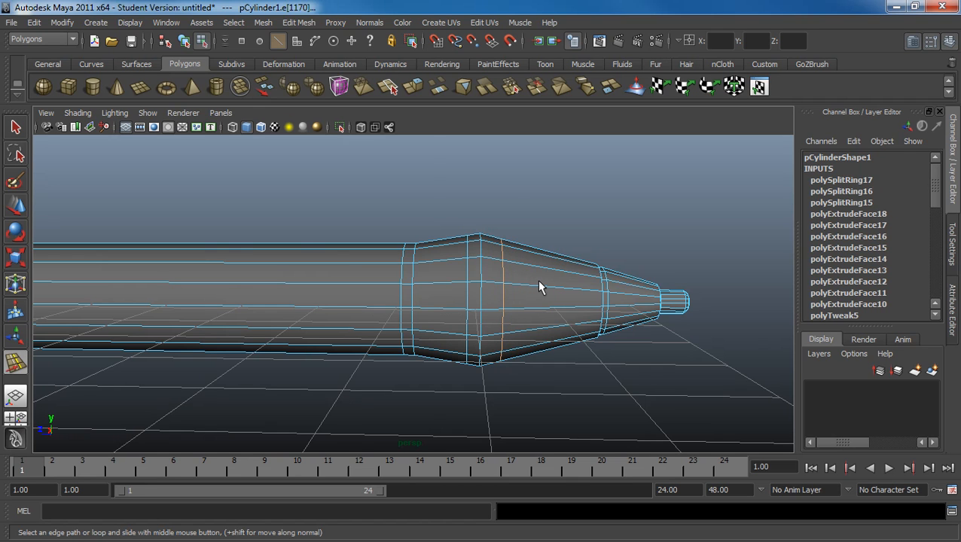
Step: Insert an edge loop midway along the rise from barrel to bulge, shift it slightly toward the tip and rescale it slightly
{"action": "left_click", "coordinate": [307, 23]}
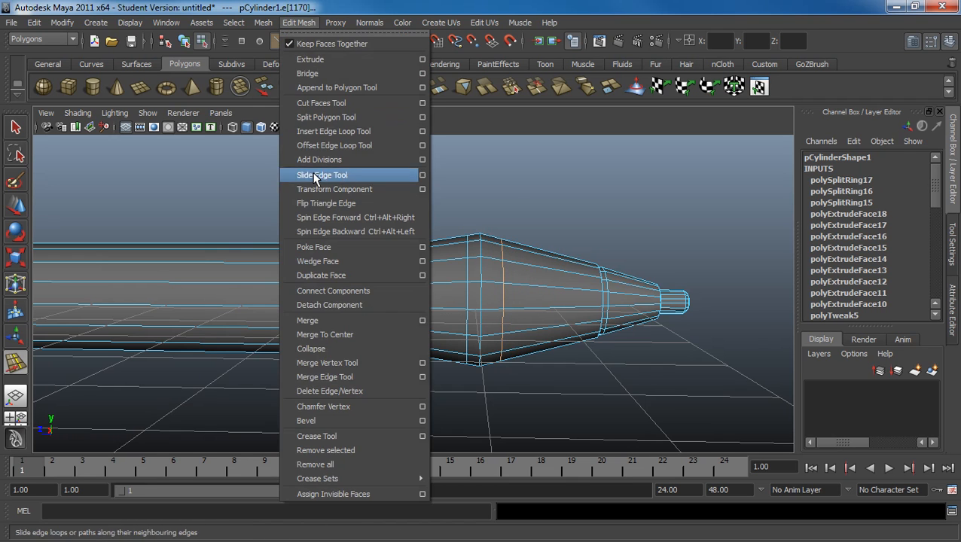
{"action": "left_click", "coordinate": [354, 131]}
{"action": "mouse_move", "coordinate": [448, 297]}
{"action": "left_mouse_down"}
{"action": "mouse_move", "coordinate": [442, 285]}
{"action": "mouse_move", "coordinate": [445, 300]}
{"action": "left_mouse_up"}
{"action": "key", "text": "r"}
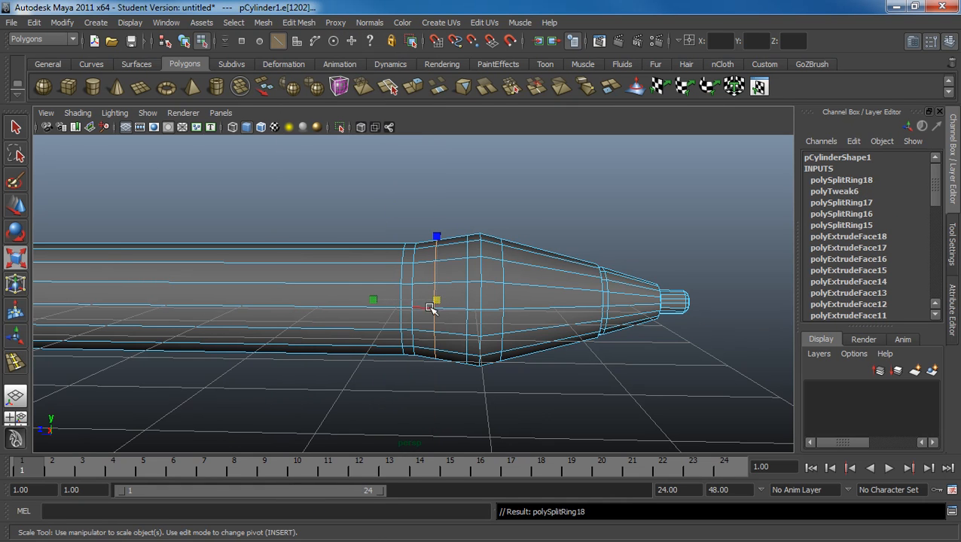
{"action": "key", "text": "w"}
{"action": "left_click_drag", "start_coordinate": [420, 306], "coordinate": [445, 300]}
{"action": "key", "text": "r"}
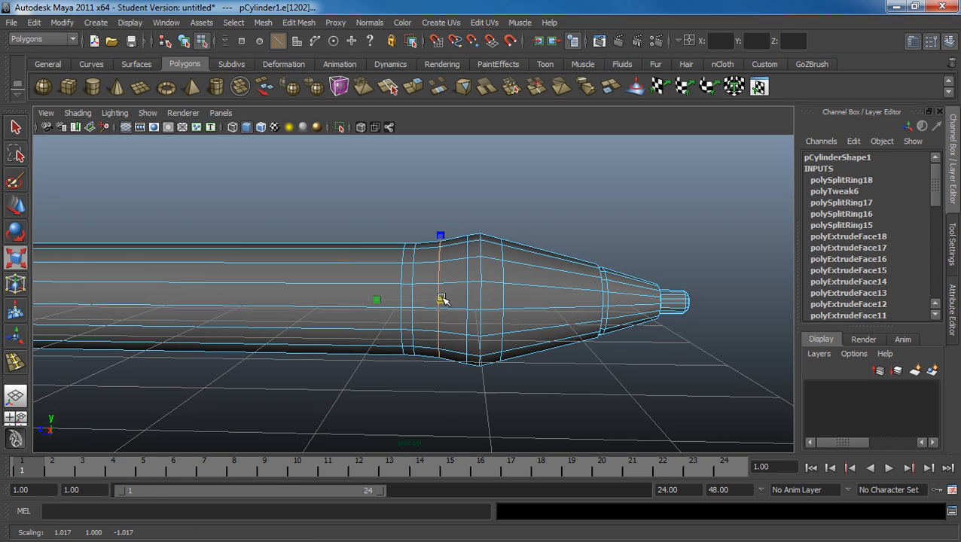
Step: Examine the reshaped bulge in smooth preview from another angle and return to the unsmoothed display
{"action": "key", "text": "F8"}
{"action": "key", "text": "3"}
{"action": "left_click", "coordinate": [461, 234]}
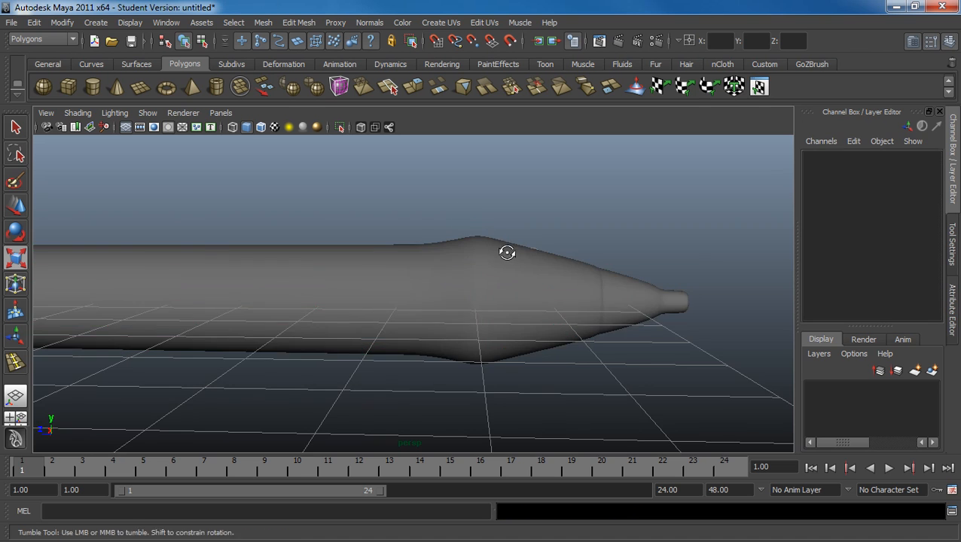
{"action": "left_click_drag", "start_coordinate": [508, 251], "coordinate": [476, 256], "text": "alt"}
{"action": "left_click", "coordinate": [491, 290]}
{"action": "key", "text": "1"}
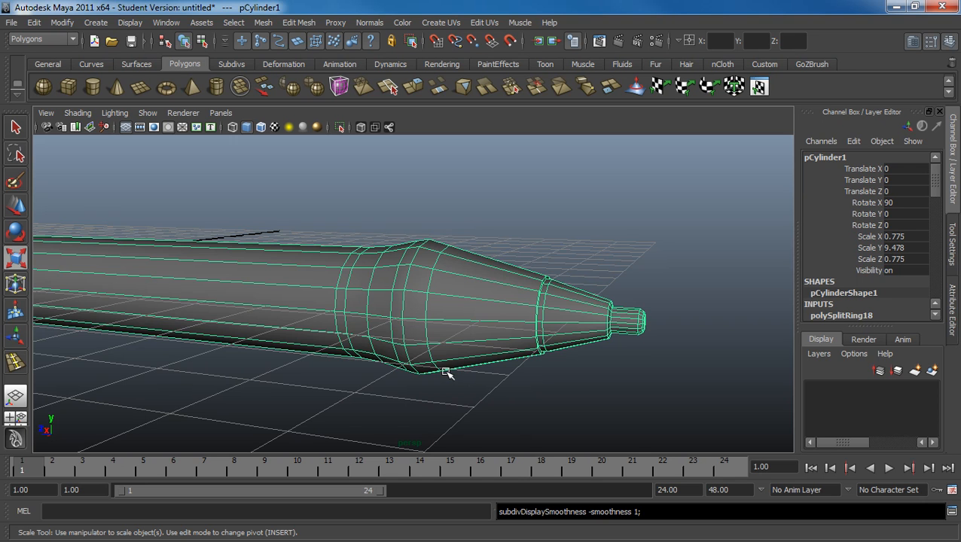
Step: Insert two closely spaced edge loops around the cone just ahead of the bulge's widest part
{"action": "left_click", "coordinate": [297, 22]}
{"action": "left_click", "coordinate": [308, 134]}
{"action": "mouse_move", "coordinate": [443, 271]}
{"action": "left_mouse_down"}
{"action": "mouse_move", "coordinate": [412, 270]}
{"action": "mouse_move", "coordinate": [429, 277]}
{"action": "left_mouse_up"}
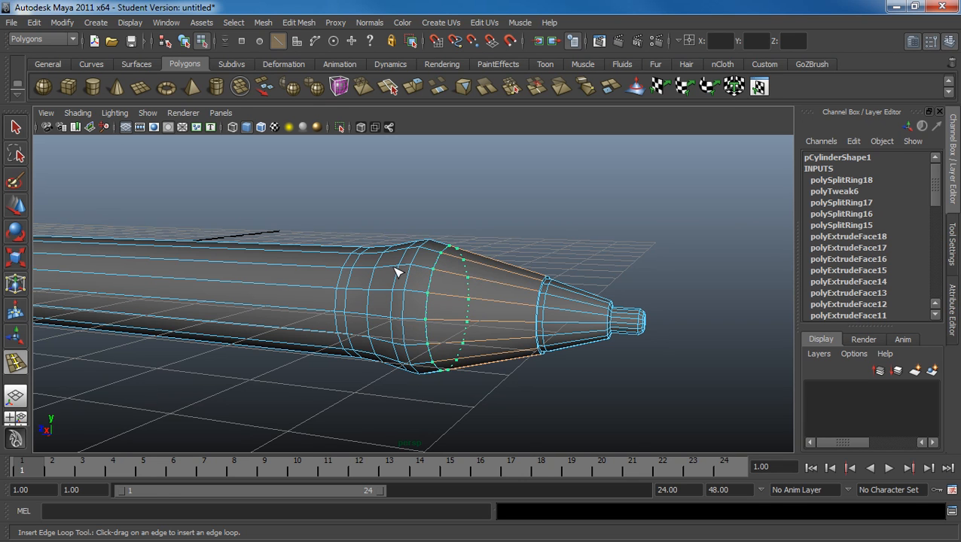
{"action": "left_click_drag", "start_coordinate": [426, 273], "coordinate": [437, 275]}
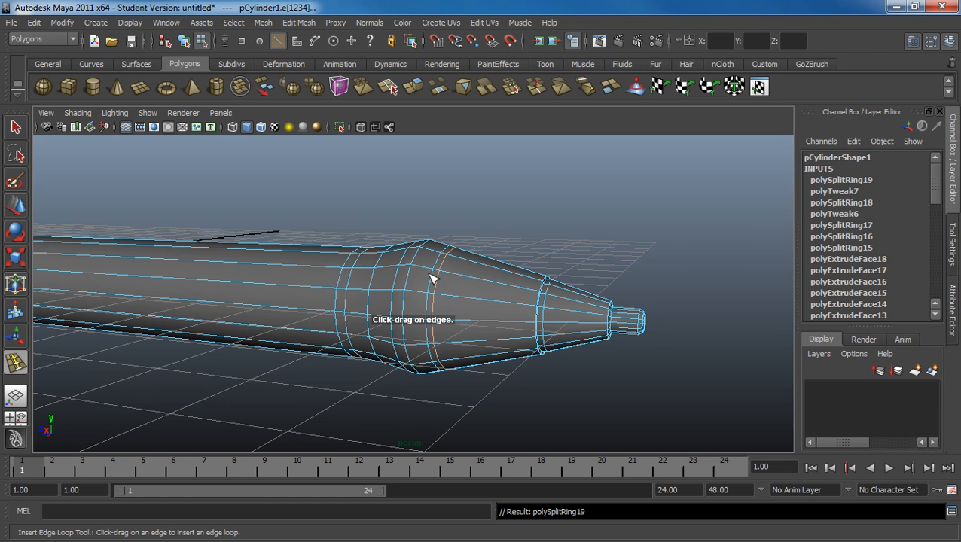
{"action": "scroll", "coordinate": [527, 311], "scroll_direction": "up", "scroll_amount": 5}
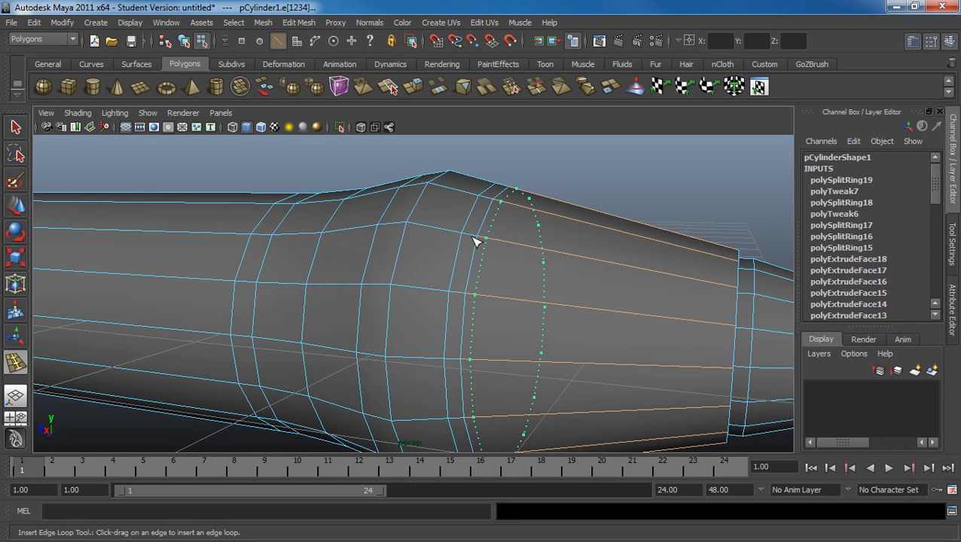
{"action": "left_click_drag", "start_coordinate": [475, 241], "coordinate": [480, 243]}
Step: Slide the front loop of the new pair tight against its neighbour and scale it down slightly to form a step
{"action": "left_click", "coordinate": [307, 25]}
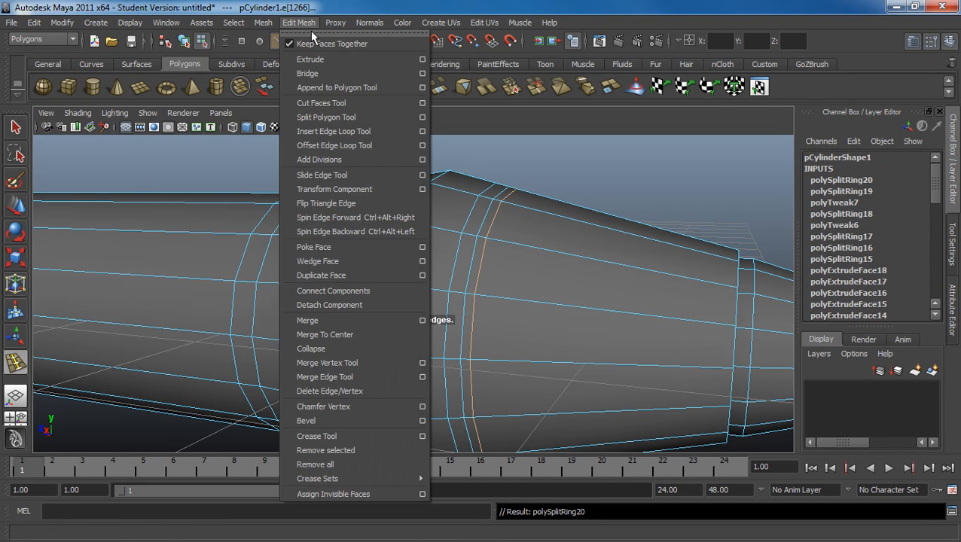
{"action": "left_click", "coordinate": [322, 175]}
{"action": "middle_click_drag", "start_coordinate": [503, 286], "coordinate": [550, 283]}
{"action": "scroll", "coordinate": [533, 279], "scroll_direction": "up", "scroll_amount": 3}
{"action": "key", "text": "r"}
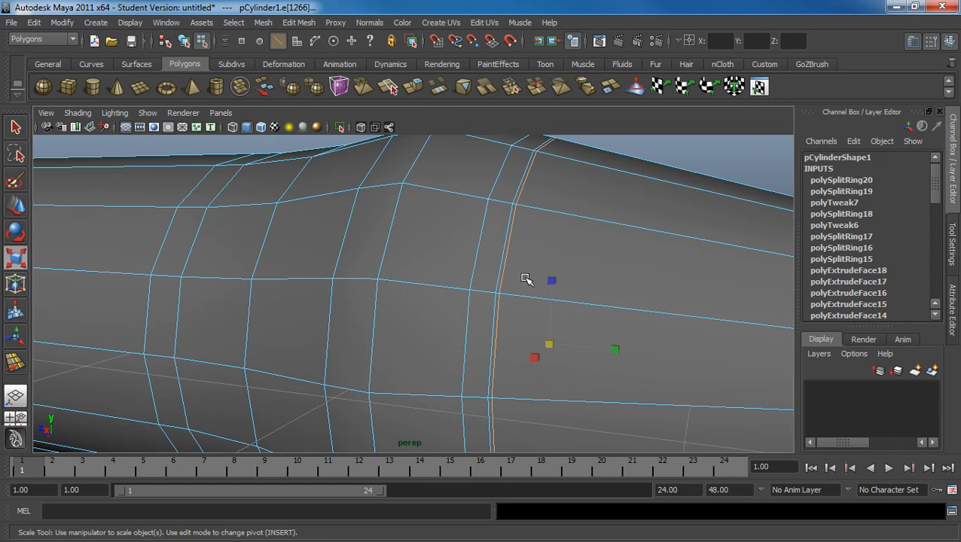
{"action": "left_click_drag", "start_coordinate": [546, 347], "coordinate": [511, 319]}
{"action": "key", "text": "w"}
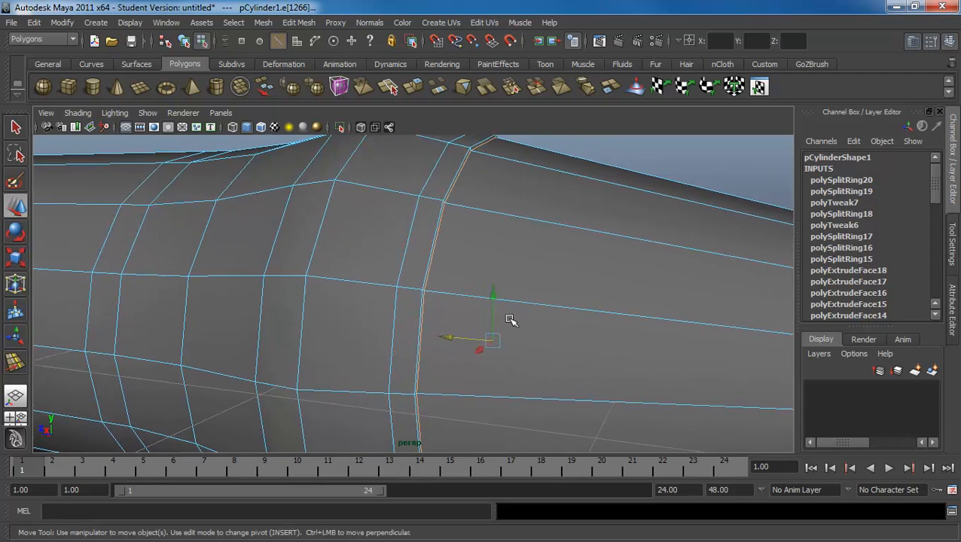
Step: Insert another tight pair of edge loops farther along the cone and scale the last one down slightly
{"action": "left_click", "coordinate": [298, 22]}
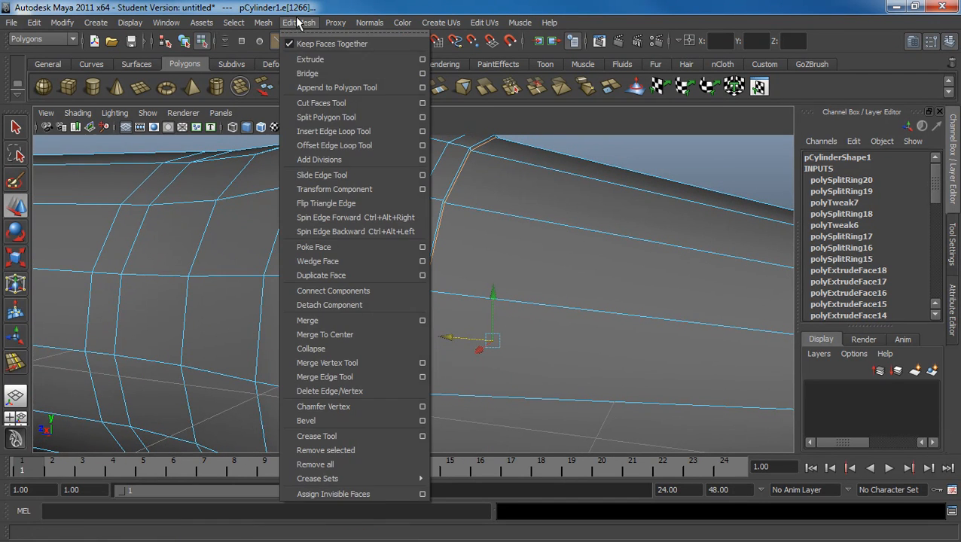
{"action": "left_click", "coordinate": [312, 139]}
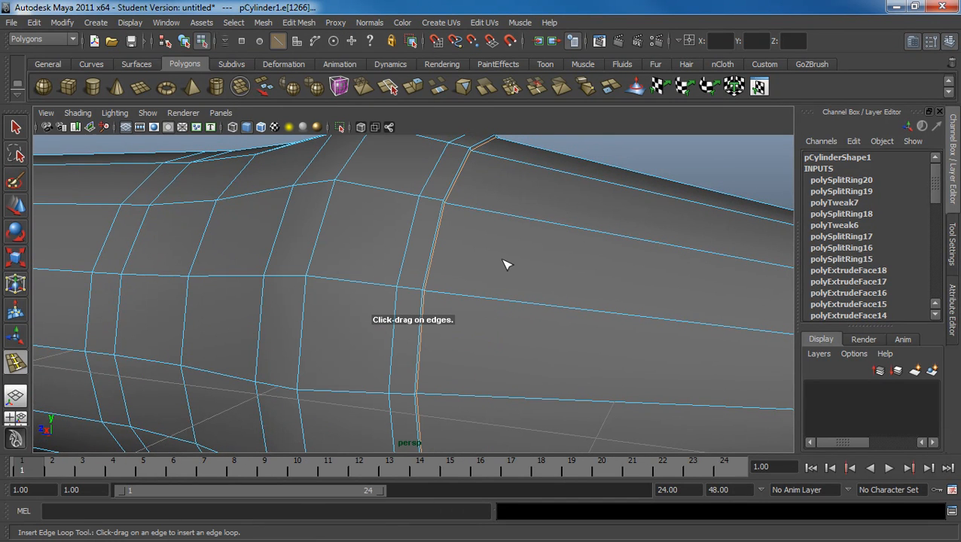
{"action": "left_click_drag", "start_coordinate": [490, 216], "coordinate": [488, 216]}
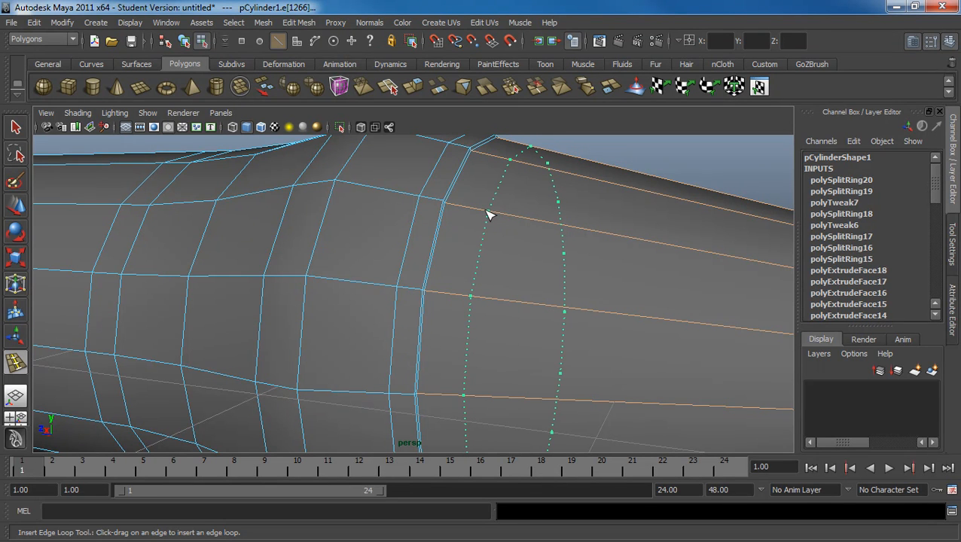
{"action": "left_click_drag", "start_coordinate": [489, 215], "coordinate": [497, 214]}
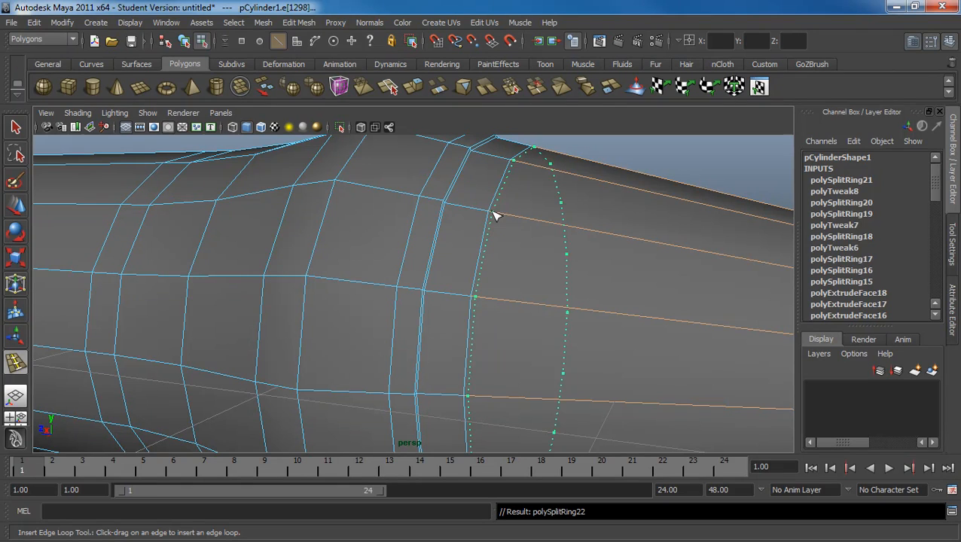
{"action": "key", "text": "r"}
{"action": "left_click_drag", "start_coordinate": [530, 345], "coordinate": [497, 341]}
{"action": "key", "text": "w"}
{"action": "middle_click_drag", "start_coordinate": [465, 260], "coordinate": [473, 301], "text": "alt"}
{"action": "right_click_drag", "start_coordinate": [473, 301], "coordinate": [521, 321], "text": "alt"}
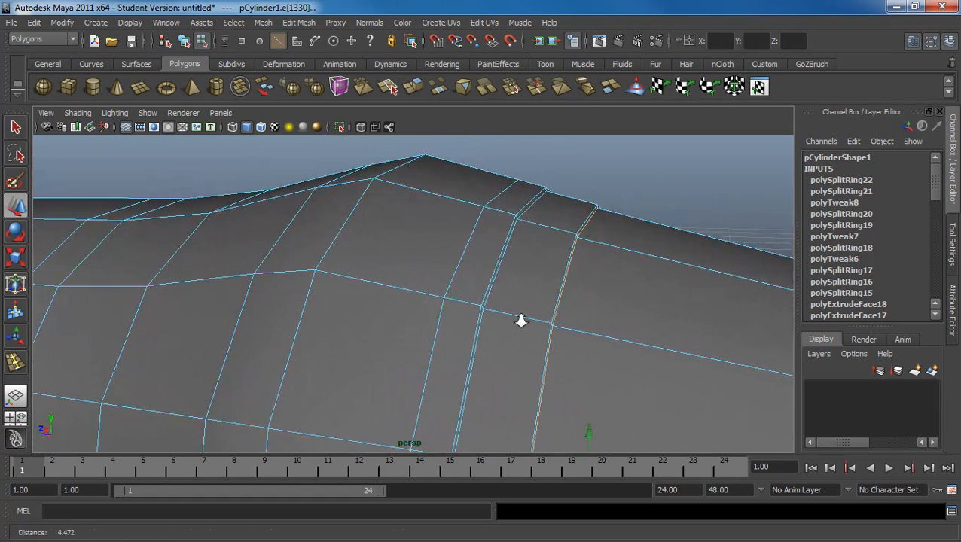
Step: Insert supporting edge loops beside the two stepped rings on the cone to keep them sharp when smoothed
{"action": "left_click", "coordinate": [301, 23]}
{"action": "left_click", "coordinate": [312, 134]}
{"action": "middle_click_drag", "start_coordinate": [459, 208], "coordinate": [418, 242], "text": "alt"}
{"action": "right_click_drag", "start_coordinate": [418, 243], "coordinate": [511, 251], "text": "alt"}
{"action": "left_click_drag", "start_coordinate": [526, 211], "coordinate": [527, 209]}
{"action": "left_click_drag", "start_coordinate": [641, 246], "coordinate": [645, 254]}
{"action": "left_click_drag", "start_coordinate": [546, 220], "coordinate": [523, 220]}
Step: Examine the stepped rings on the cone in smooth preview with the mesh deselected
{"action": "key", "text": "3"}
{"action": "right_click_drag", "start_coordinate": [548, 240], "coordinate": [456, 231], "text": "alt"}
{"action": "left_click", "coordinate": [17, 128]}
{"action": "left_click", "coordinate": [62, 148]}
{"action": "left_click_drag", "start_coordinate": [615, 248], "coordinate": [487, 249], "text": "alt"}
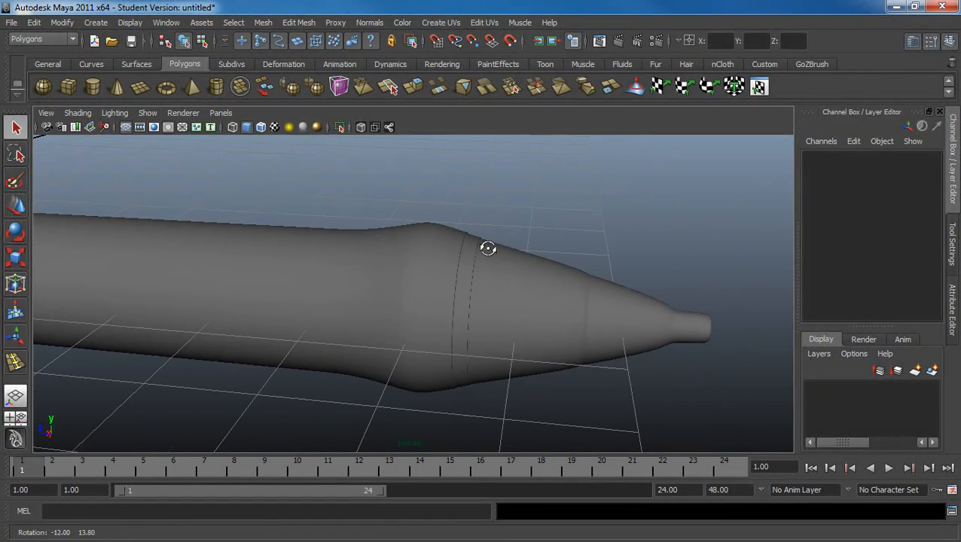
Step: Bevel the rear edge loop of the step nearest the tip on the unsmoothed cone, with an offset of 0.291
{"action": "left_click", "coordinate": [497, 300]}
{"action": "key", "text": "1"}
{"action": "middle_click_drag", "start_coordinate": [537, 307], "coordinate": [404, 256], "text": "alt"}
{"action": "left_click_drag", "start_coordinate": [404, 256], "coordinate": [446, 276], "text": "alt"}
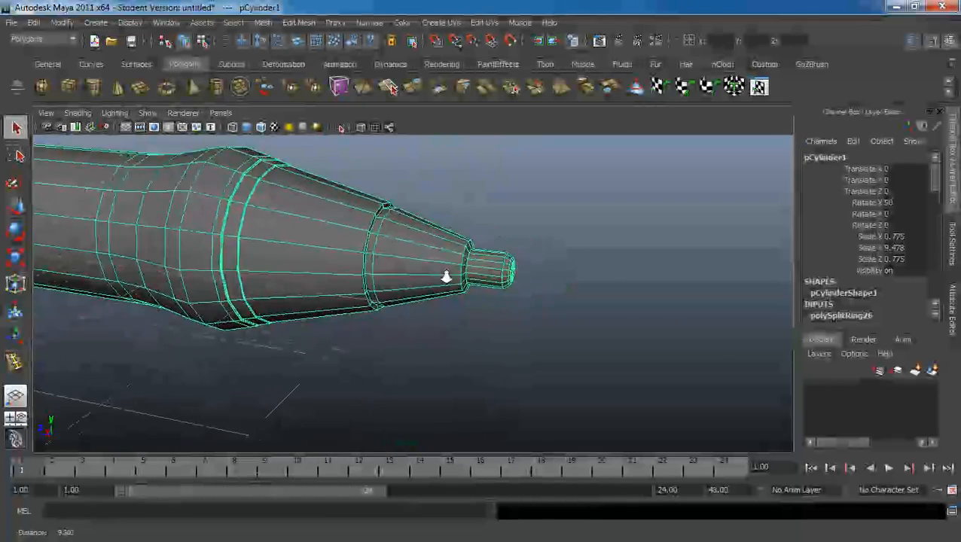
{"action": "right_click_drag", "start_coordinate": [446, 276], "coordinate": [512, 275], "text": "alt"}
{"action": "middle_click_drag", "start_coordinate": [384, 200], "coordinate": [406, 282], "text": "alt"}
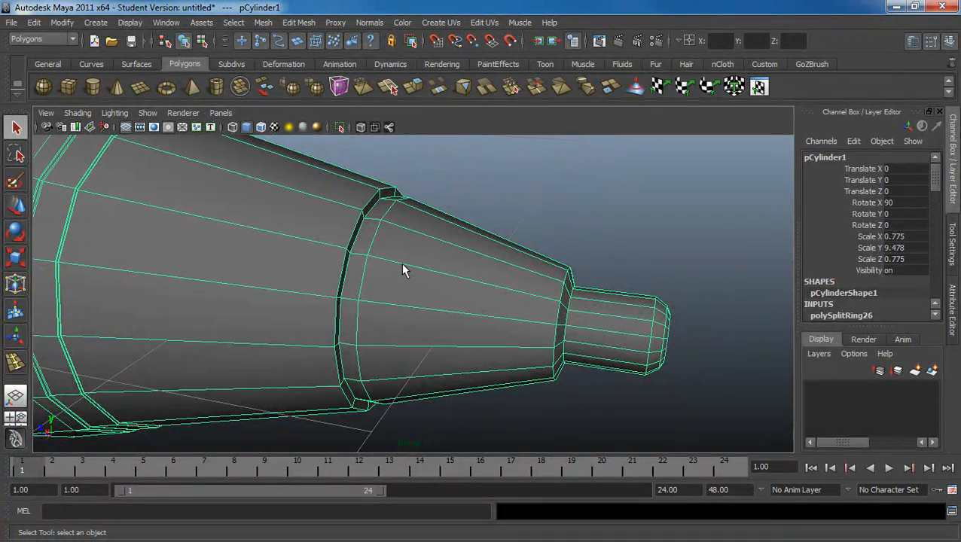
{"action": "key", "text": "F10"}
{"action": "left_click", "coordinate": [351, 230]}
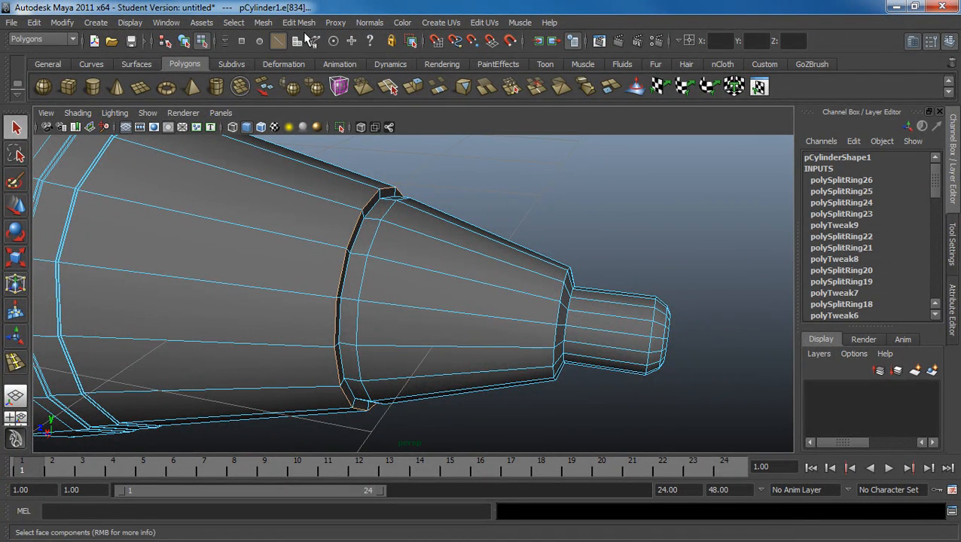
{"action": "left_click", "coordinate": [262, 22]}
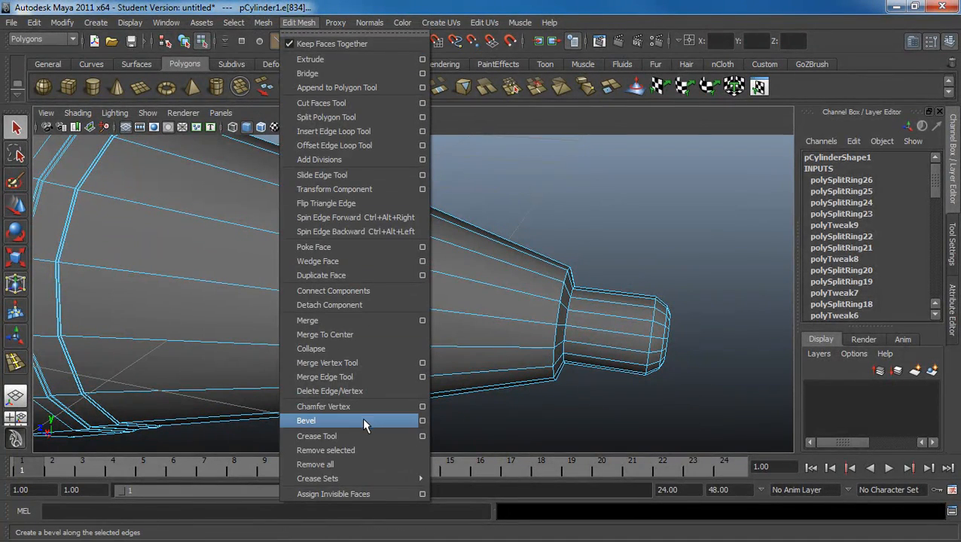
{"action": "left_click", "coordinate": [362, 420]}
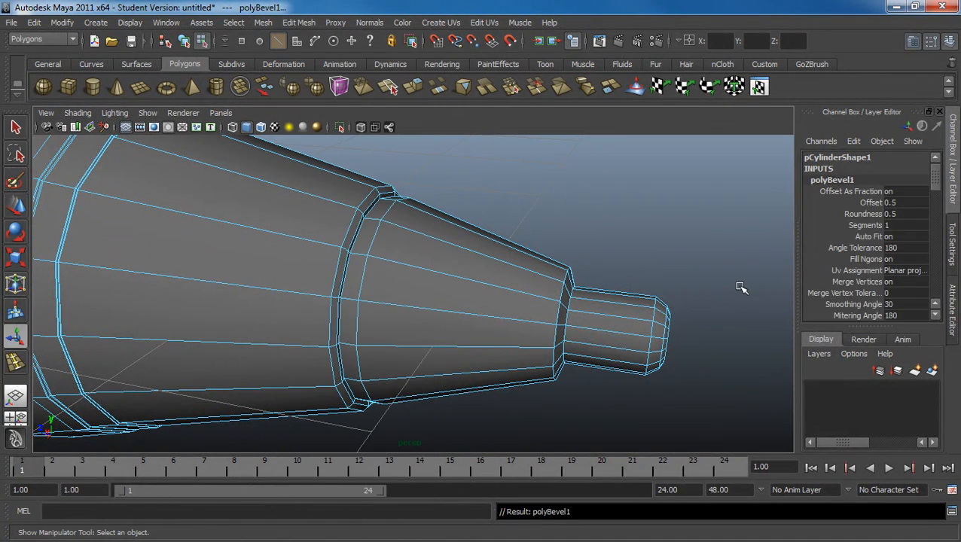
{"action": "key", "text": "ctrl+a"}
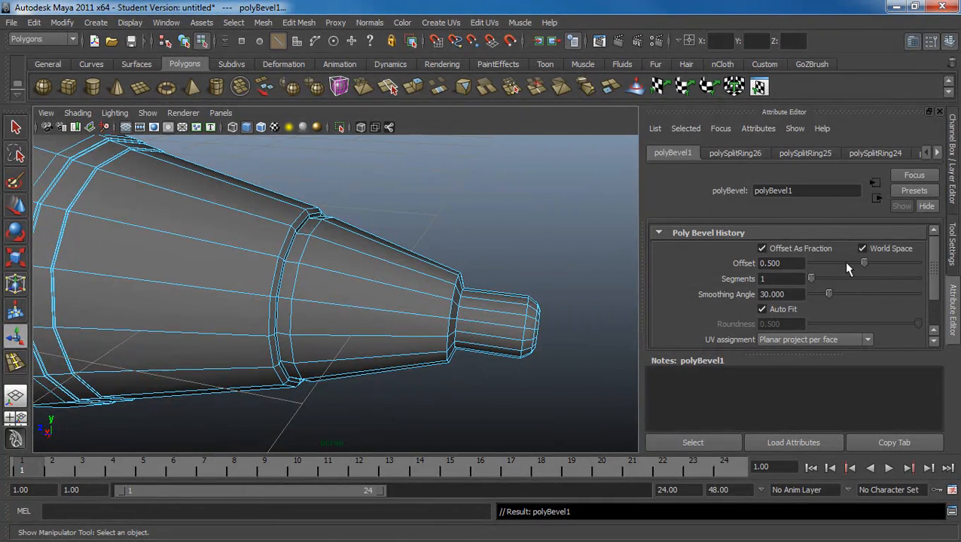
{"action": "left_click_drag", "start_coordinate": [863, 263], "coordinate": [843, 263]}
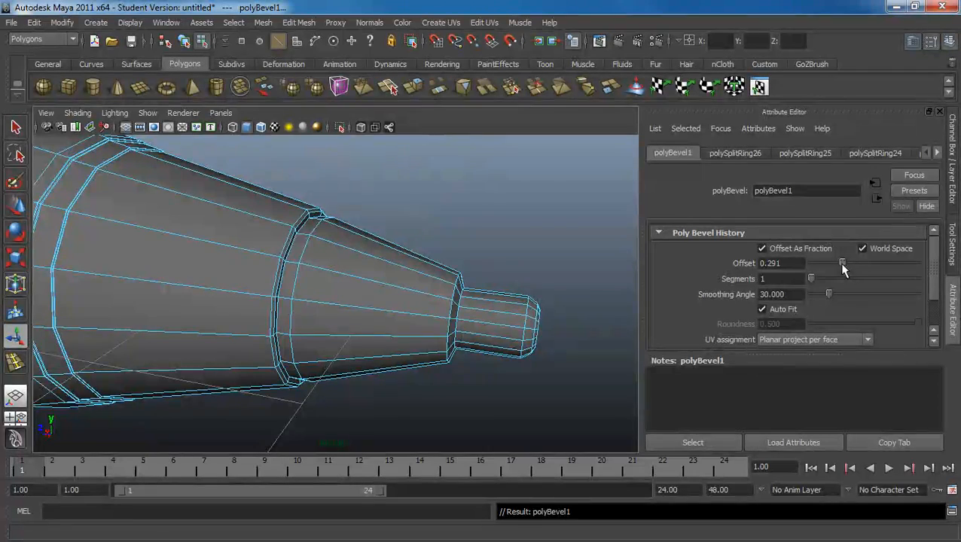
Step: Insert tight supporting edge loops on both sides of the step's two bevelled edges
{"action": "scroll", "coordinate": [414, 307], "scroll_direction": "up", "scroll_amount": 8}
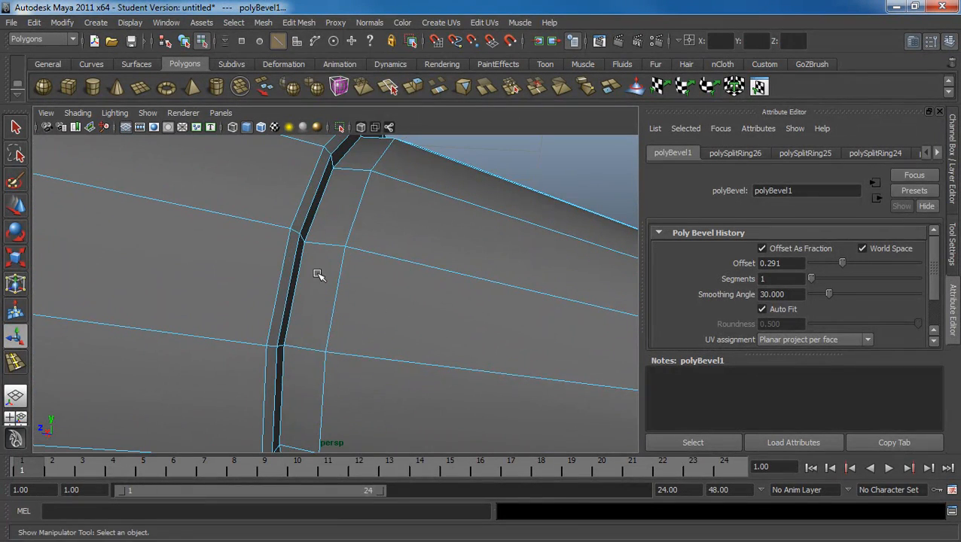
{"action": "left_click", "coordinate": [305, 23]}
{"action": "left_click", "coordinate": [349, 129]}
{"action": "middle_click_drag", "start_coordinate": [198, 194], "coordinate": [224, 210], "text": "alt"}
{"action": "right_click_drag", "start_coordinate": [224, 210], "coordinate": [299, 231], "text": "alt"}
{"action": "middle_click_drag", "start_coordinate": [308, 220], "coordinate": [265, 214], "text": "alt"}
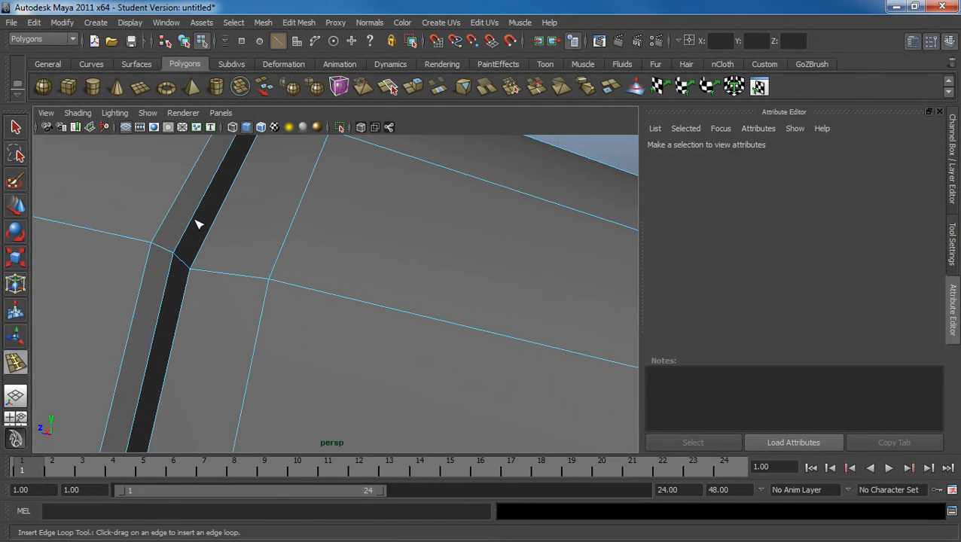
{"action": "left_click", "coordinate": [149, 246]}
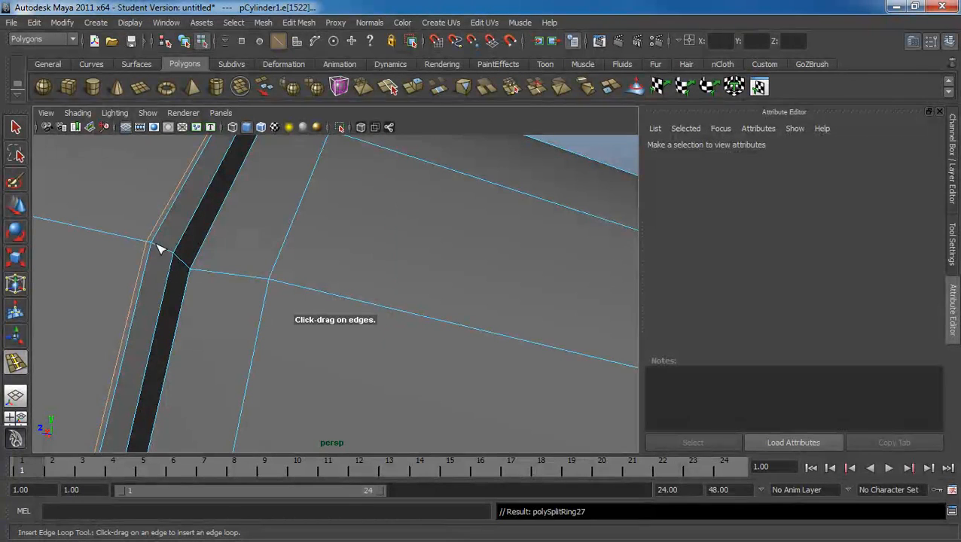
{"action": "left_click_drag", "start_coordinate": [153, 242], "coordinate": [178, 258]}
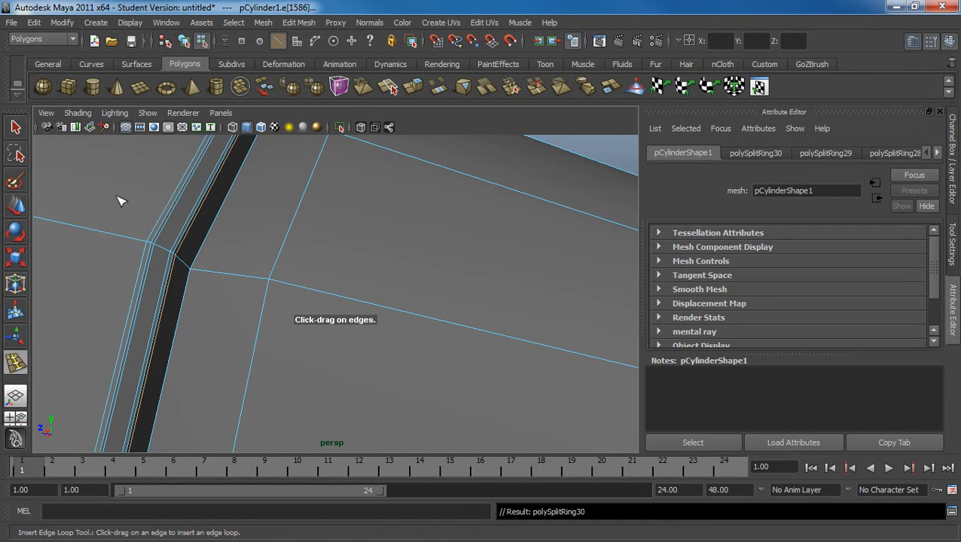
{"action": "key", "text": "q"}
{"action": "mouse_move", "coordinate": [314, 273]}
{"action": "left_mouse_down", "text": "alt"}
{"action": "mouse_move", "coordinate": [326, 270]}
{"action": "mouse_move", "coordinate": [284, 257]}
{"action": "mouse_move", "coordinate": [320, 278]}
{"action": "left_mouse_up", "text": "alt"}
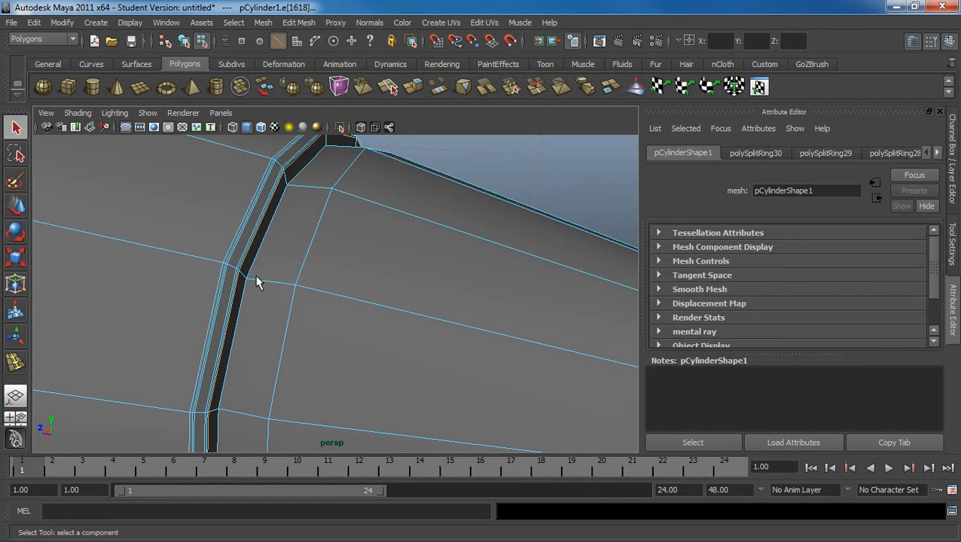
Step: Insert supporting edge loops around the step's inner edge and beside the loop in front of it, and preview the mesh smoothed
{"action": "key", "text": "y"}
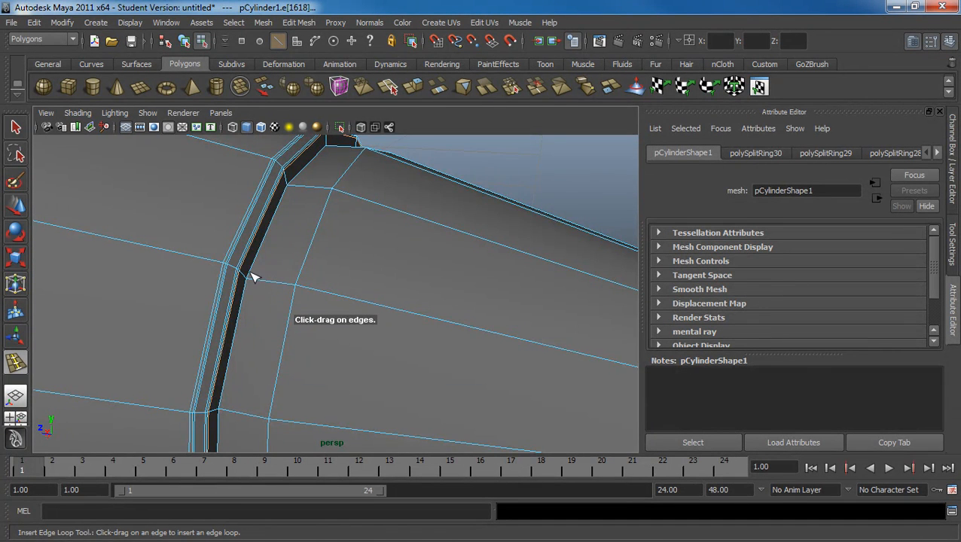
{"action": "middle_click_drag", "start_coordinate": [251, 273], "coordinate": [278, 266], "text": "alt"}
{"action": "right_click_drag", "start_coordinate": [278, 266], "coordinate": [301, 271], "text": "alt"}
{"action": "left_click_drag", "start_coordinate": [301, 232], "coordinate": [298, 230]}
{"action": "right_click_drag", "start_coordinate": [441, 284], "coordinate": [409, 285], "text": "alt"}
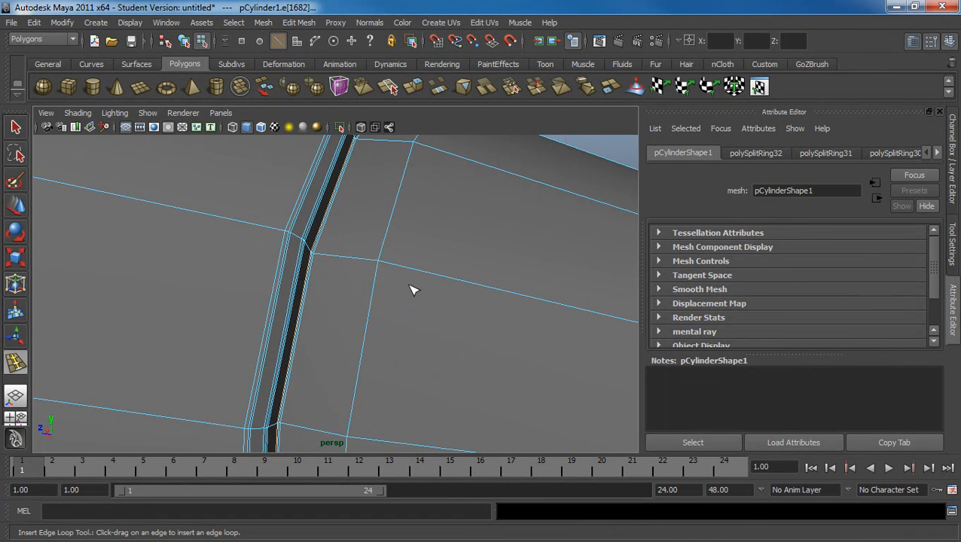
{"action": "mouse_move", "coordinate": [371, 263]}
{"action": "left_mouse_down"}
{"action": "mouse_move", "coordinate": [399, 268]}
{"action": "mouse_move", "coordinate": [389, 265]}
{"action": "left_mouse_up"}
{"action": "right_click_drag", "start_coordinate": [478, 275], "coordinate": [362, 267], "text": "alt"}
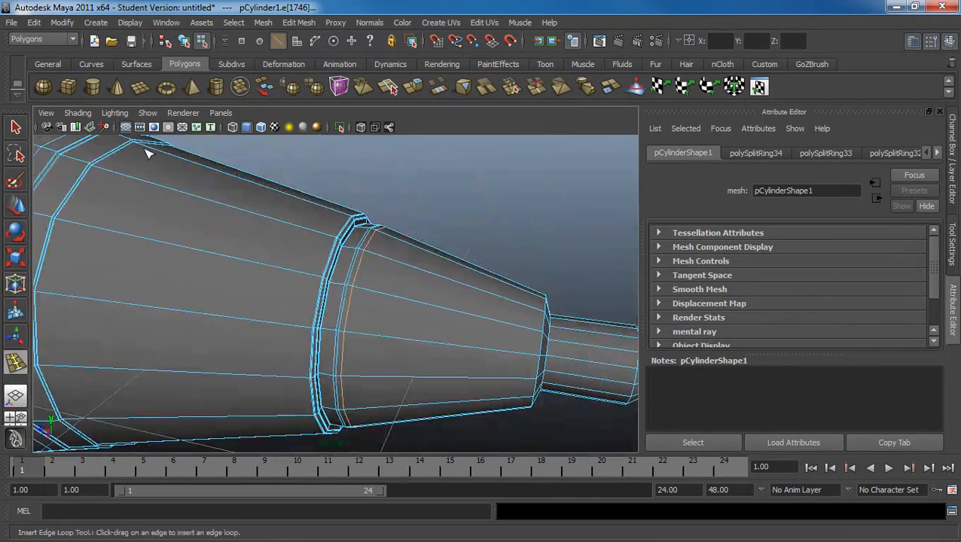
{"action": "left_click", "coordinate": [15, 130]}
{"action": "key", "text": "3"}
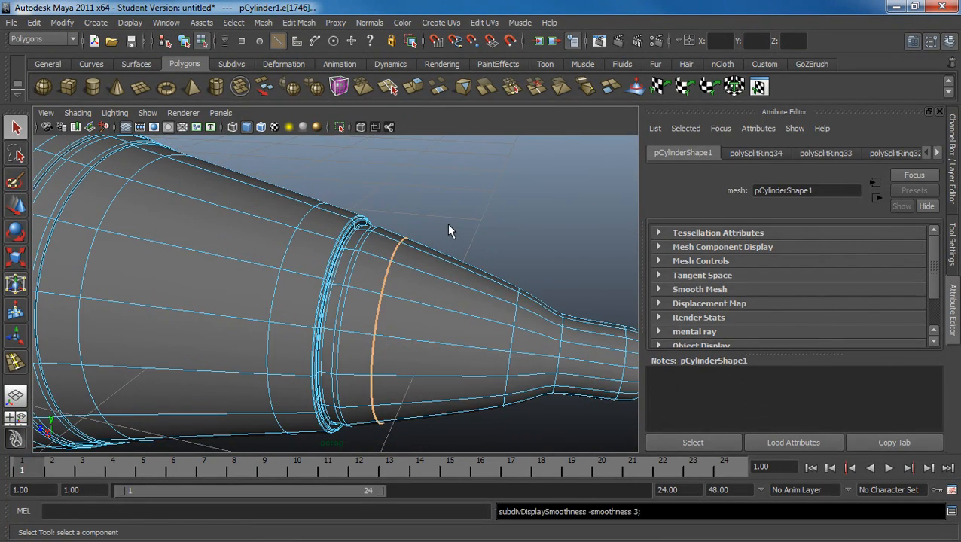
{"action": "left_click", "coordinate": [447, 223]}
{"action": "right_click_drag", "start_coordinate": [516, 264], "coordinate": [456, 241], "text": "alt"}
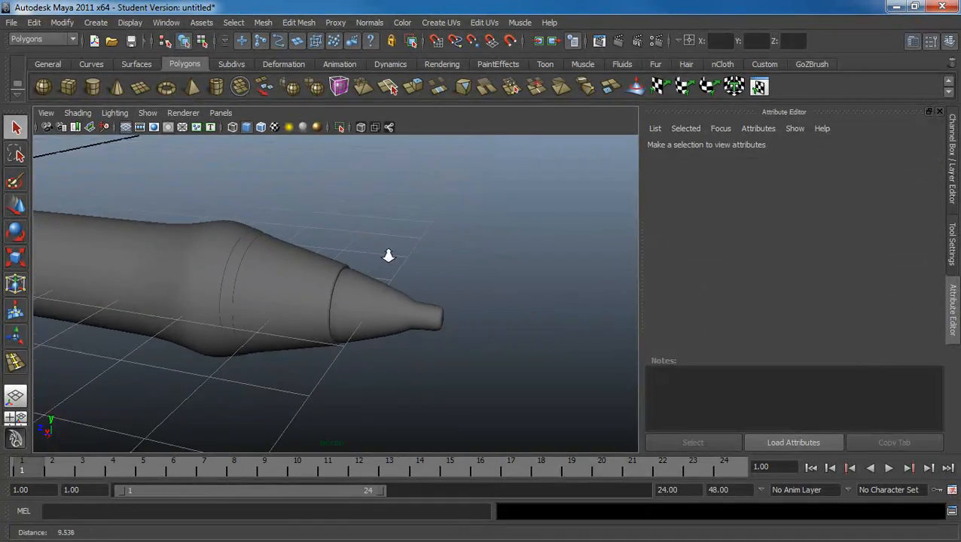
{"action": "left_click_drag", "start_coordinate": [389, 255], "coordinate": [384, 305], "text": "alt"}
Step: Insert supporting edge loops on both sides of the cone's front rim, where it meets the narrow nib
{"action": "left_click", "coordinate": [384, 305]}
{"action": "right_click_drag", "start_coordinate": [384, 305], "coordinate": [443, 348], "text": "alt"}
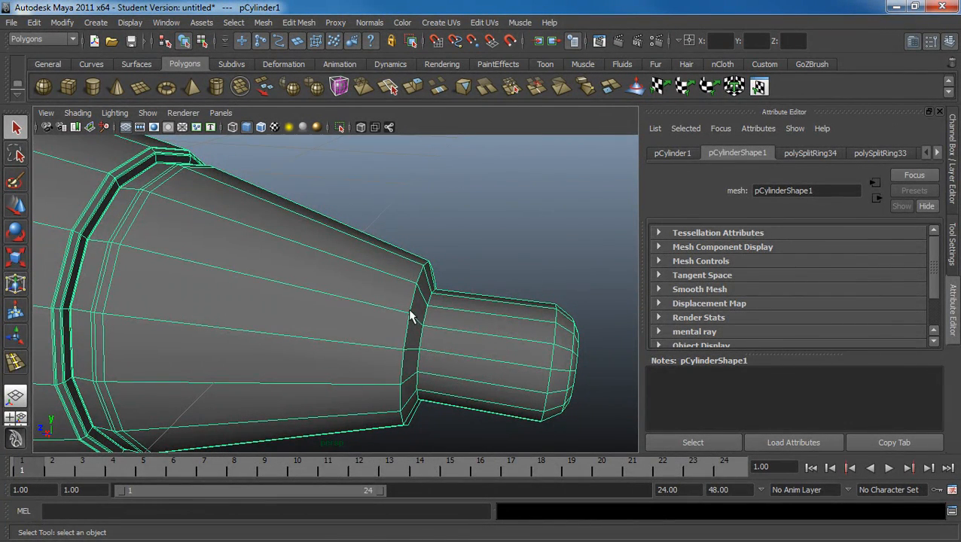
{"action": "right_click_drag", "start_coordinate": [410, 315], "coordinate": [394, 313], "text": "alt"}
{"action": "key", "text": "g"}
{"action": "left_click_drag", "start_coordinate": [366, 325], "coordinate": [376, 329]}
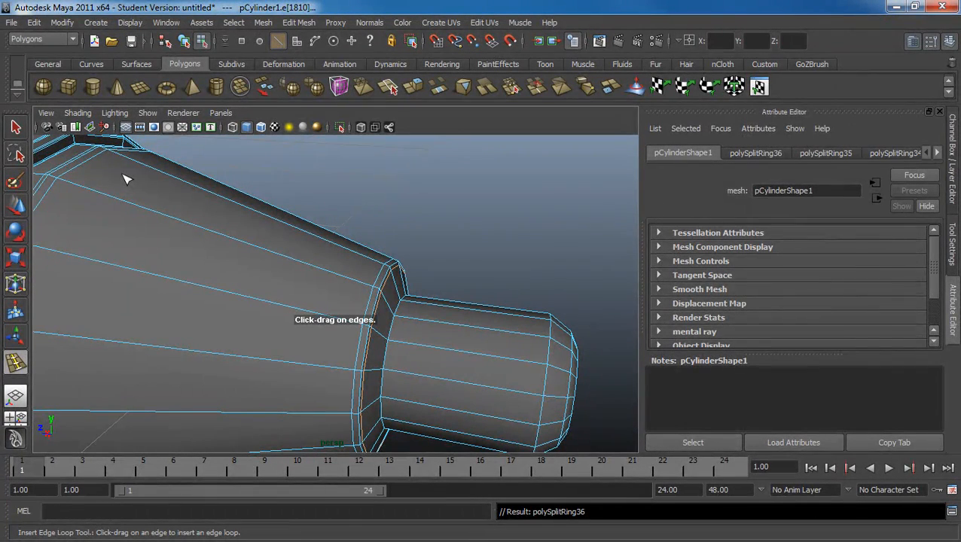
Step: Insert an edge loop on the cone's front face tight against the base of the nib
{"action": "middle_click_drag", "start_coordinate": [400, 304], "coordinate": [360, 284], "text": "alt"}
{"action": "left_click_drag", "start_coordinate": [359, 285], "coordinate": [343, 287], "text": "alt"}
{"action": "right_click_drag", "start_coordinate": [343, 288], "coordinate": [389, 306], "text": "alt"}
{"action": "left_click_drag", "start_coordinate": [338, 296], "coordinate": [337, 291]}
{"action": "middle_click_drag", "start_coordinate": [356, 300], "coordinate": [331, 283], "text": "alt"}
{"action": "right_click_drag", "start_coordinate": [331, 283], "coordinate": [355, 299], "text": "alt"}
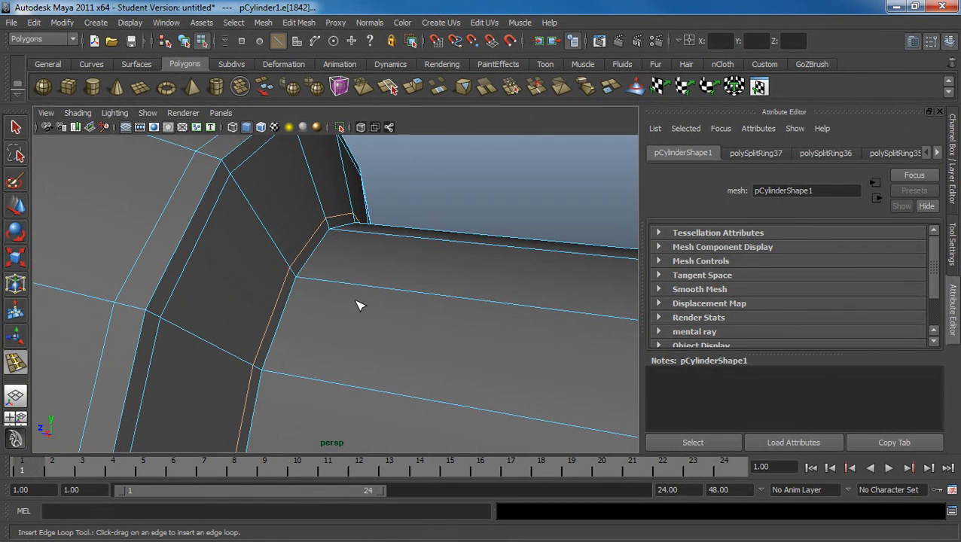
Step: Move the edge loop at the nib's base back along the pen's axis to recess it into the cone
{"action": "left_click", "coordinate": [16, 134]}
{"action": "double_click", "coordinate": [314, 252]}
{"action": "right_click_drag", "start_coordinate": [470, 350], "coordinate": [438, 349], "text": "alt"}
{"action": "key", "text": "w"}
{"action": "left_click_drag", "start_coordinate": [310, 356], "coordinate": [296, 350]}
{"action": "right_click_drag", "start_coordinate": [326, 299], "coordinate": [344, 304], "text": "alt"}
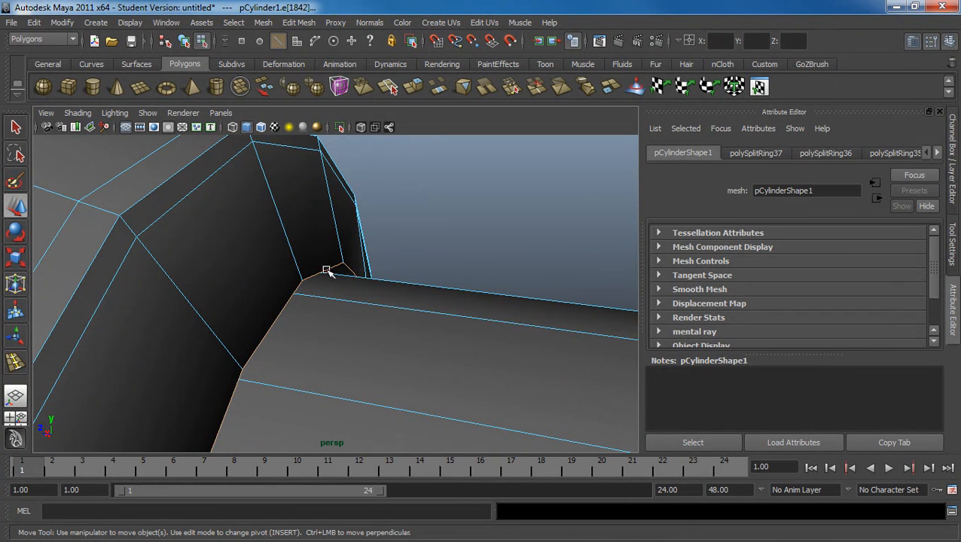
Step: Bevel the recessed edge loop at the nib's base with an offset of 0.079
{"action": "left_click", "coordinate": [310, 22]}
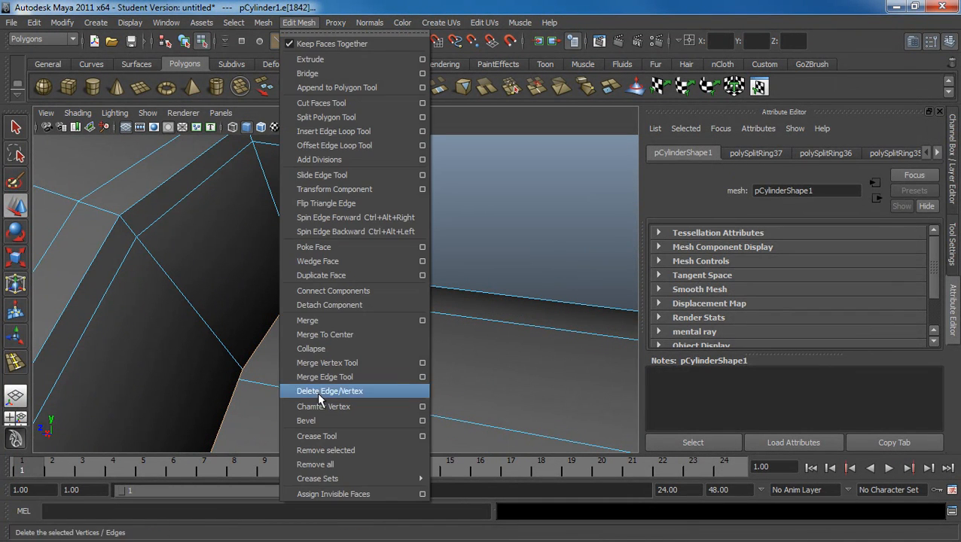
{"action": "left_click", "coordinate": [319, 418]}
{"action": "left_click_drag", "start_coordinate": [861, 263], "coordinate": [817, 267]}
Step: Insert supporting edge loops around the bevelled recess at the nib's base and preview the tip smoothed
{"action": "left_click", "coordinate": [299, 23]}
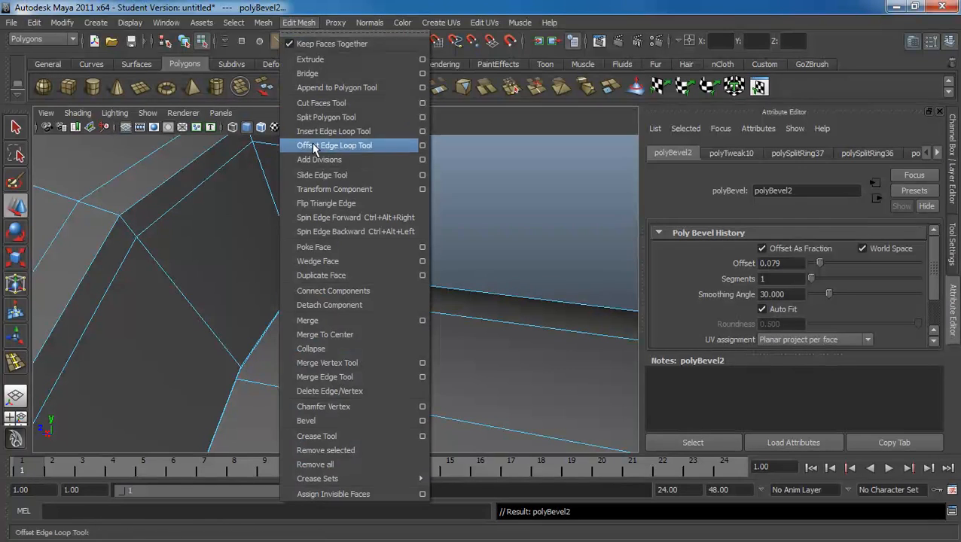
{"action": "left_click", "coordinate": [318, 133]}
{"action": "left_click_drag", "start_coordinate": [300, 271], "coordinate": [285, 231]}
{"action": "middle_click_drag", "start_coordinate": [285, 232], "coordinate": [300, 228], "text": "alt"}
{"action": "left_click_drag", "start_coordinate": [300, 228], "coordinate": [327, 305], "text": "alt"}
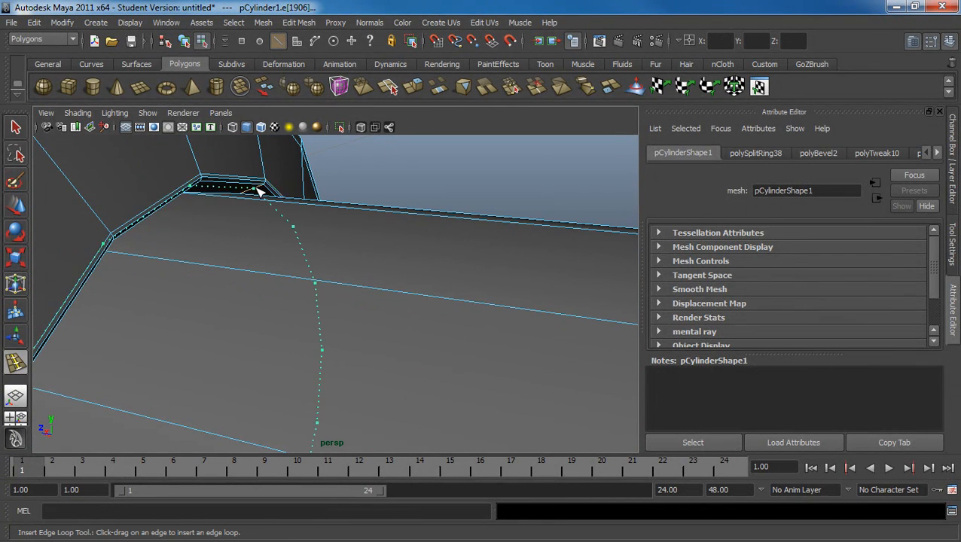
{"action": "left_click_drag", "start_coordinate": [265, 190], "coordinate": [188, 203]}
{"action": "left_click_drag", "start_coordinate": [246, 193], "coordinate": [241, 193]}
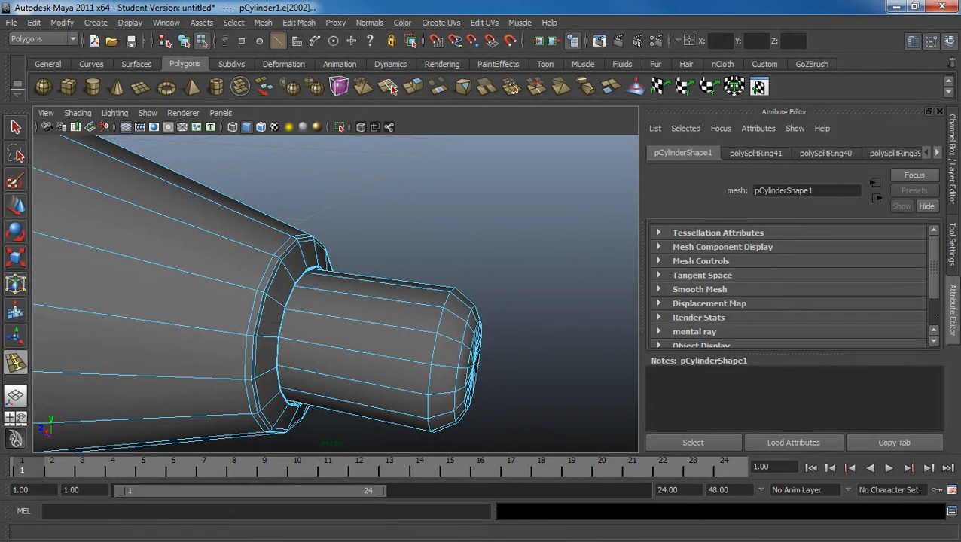
{"action": "left_click", "coordinate": [18, 129]}
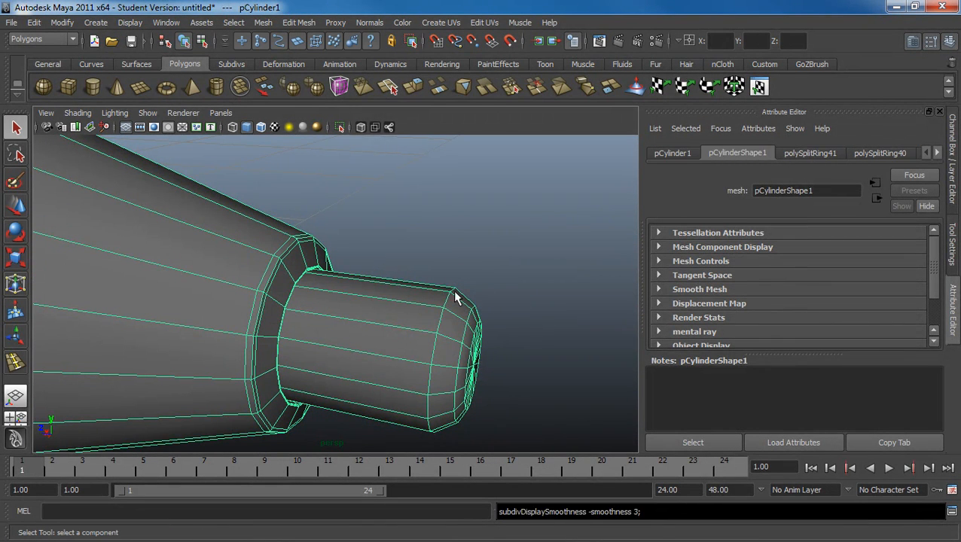
{"action": "left_click", "coordinate": [455, 261]}
{"action": "right_click_drag", "start_coordinate": [455, 262], "coordinate": [378, 277], "text": "alt"}
{"action": "mouse_move", "coordinate": [378, 276]}
{"action": "left_mouse_down", "text": "alt"}
{"action": "mouse_move", "coordinate": [386, 281]}
{"action": "mouse_move", "coordinate": [380, 273]}
{"action": "left_mouse_up", "text": "alt"}
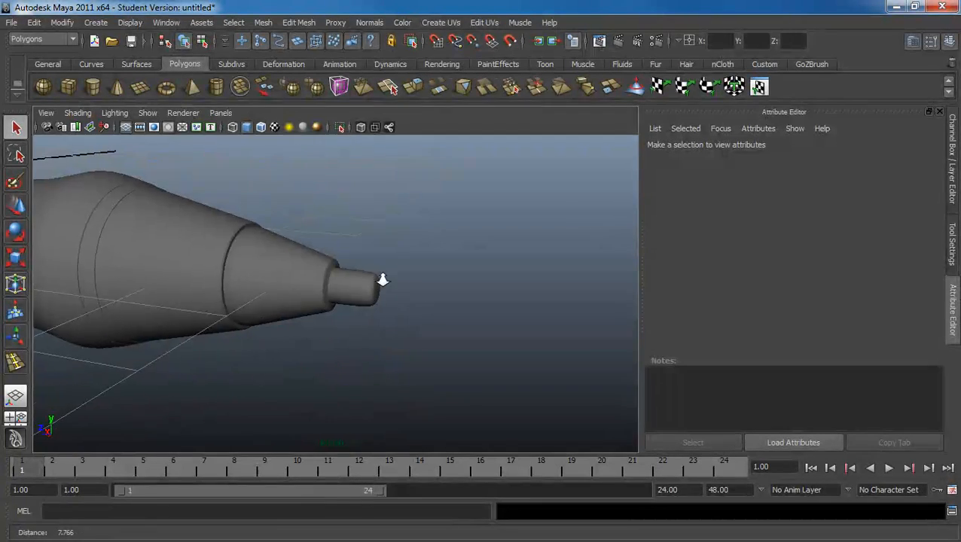
Step: Insert an edge loop around the nib shortly behind its rounded end and preview the tip smoothed
{"action": "right_click_drag", "start_coordinate": [379, 279], "coordinate": [487, 336], "text": "alt"}
{"action": "left_click", "coordinate": [411, 267]}
{"action": "right_click_drag", "start_coordinate": [406, 263], "coordinate": [429, 285], "text": "alt"}
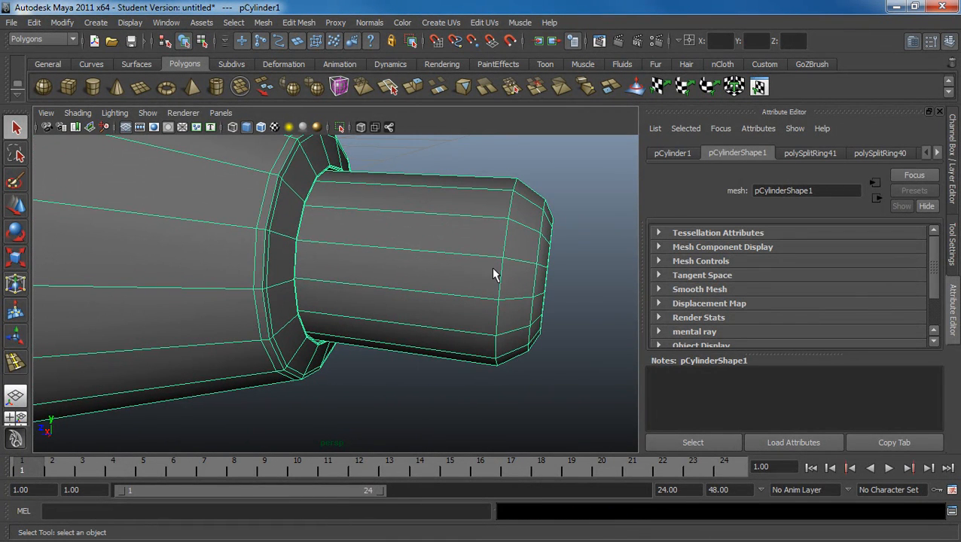
{"action": "key", "text": "g"}
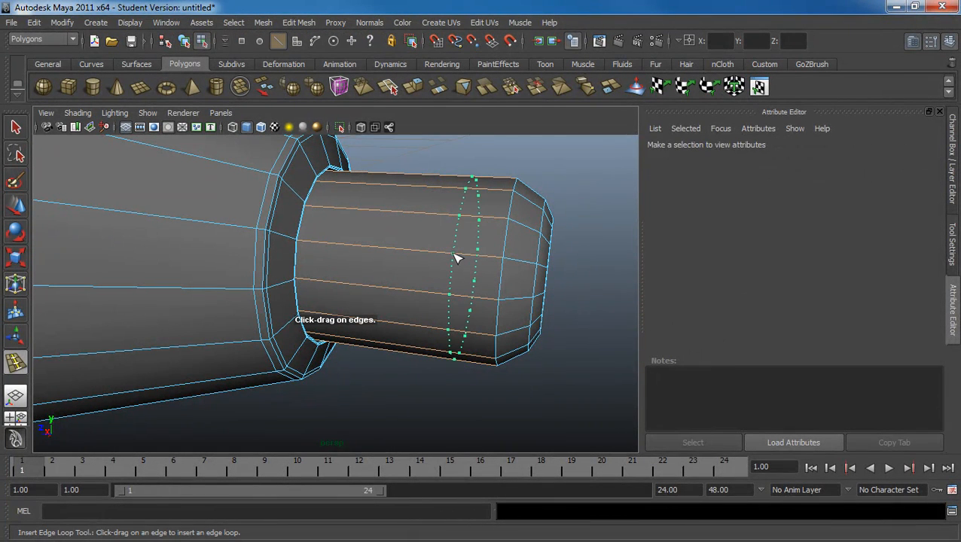
{"action": "left_click", "coordinate": [455, 258]}
{"action": "key", "text": "q"}
{"action": "key", "text": "F8"}
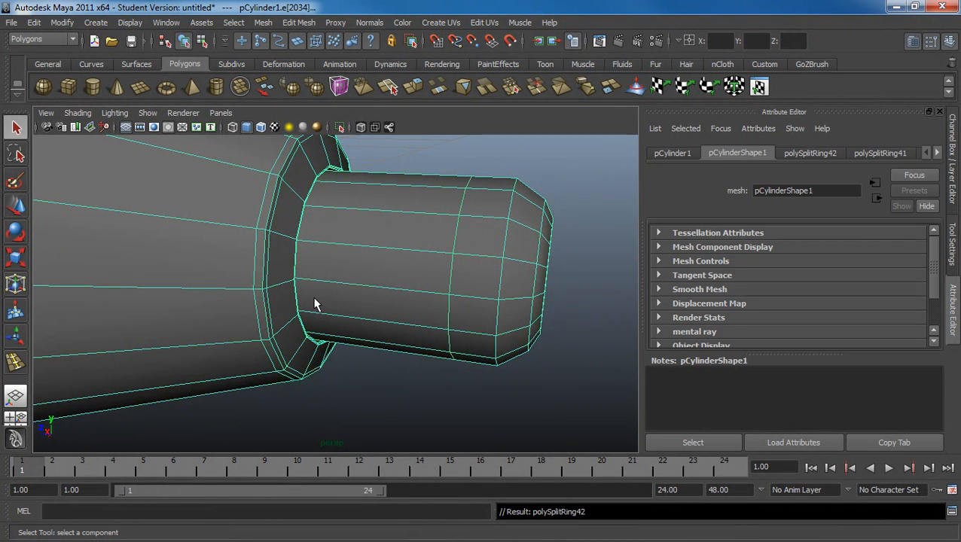
{"action": "key", "text": "3"}
{"action": "left_click", "coordinate": [557, 381]}
{"action": "right_click_drag", "start_coordinate": [557, 381], "coordinate": [503, 350], "text": "alt"}
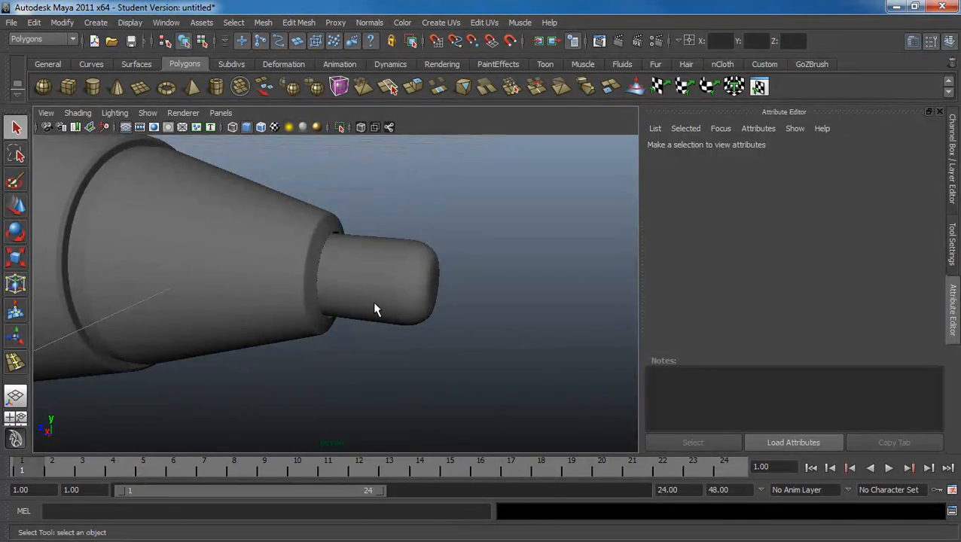
Step: Move the nib's new edge loop along the pen's axis closer to the rounded end
{"action": "middle_click_drag", "start_coordinate": [373, 303], "coordinate": [412, 281], "text": "alt"}
{"action": "left_click", "coordinate": [413, 287]}
{"action": "key", "text": "F10"}
{"action": "double_click", "coordinate": [432, 256]}
{"action": "key", "text": "w"}
{"action": "left_click_drag", "start_coordinate": [416, 270], "coordinate": [435, 277]}
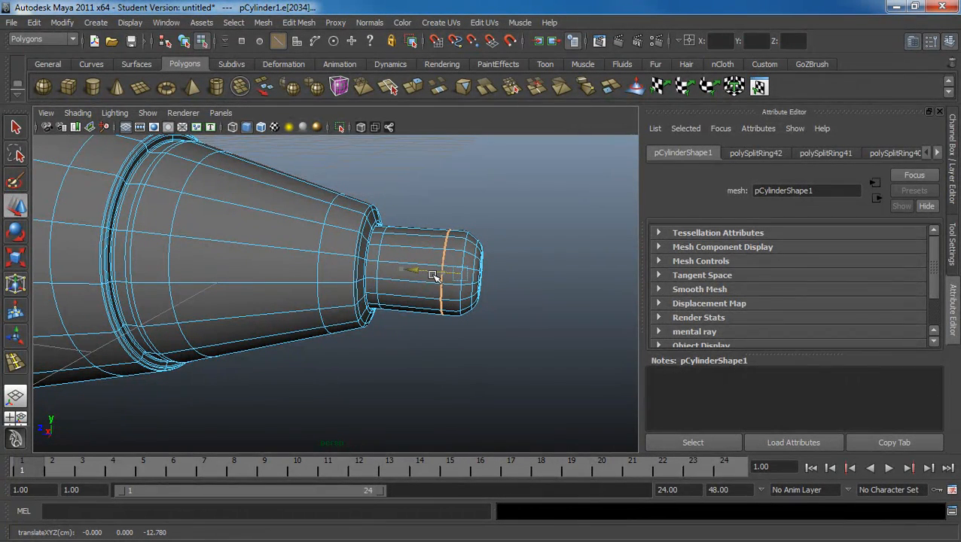
{"action": "key", "text": "F8"}
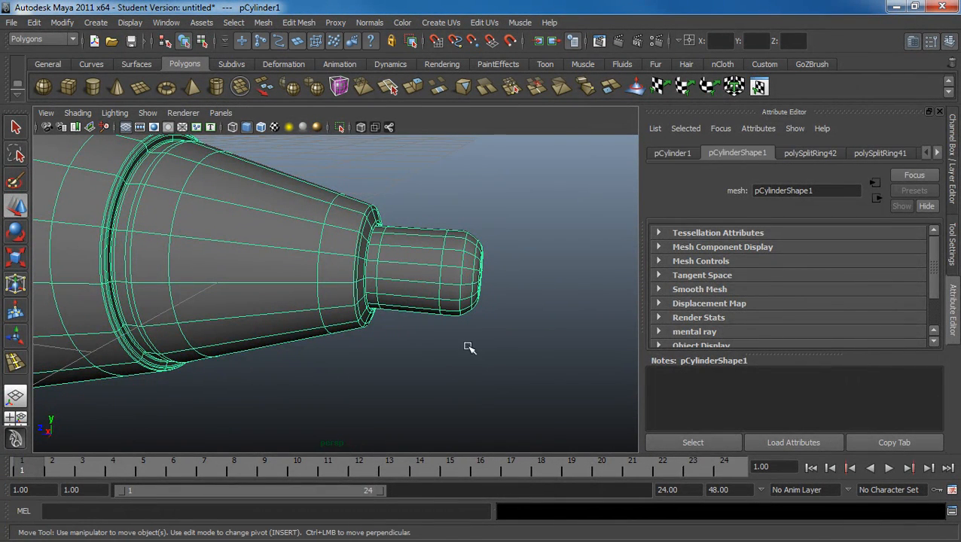
Step: Examine the whole smoothed pen from its back end and select its mesh
{"action": "left_click", "coordinate": [468, 347]}
{"action": "right_click_drag", "start_coordinate": [517, 356], "coordinate": [315, 301], "text": "alt"}
{"action": "right_click_drag", "start_coordinate": [441, 329], "coordinate": [257, 290], "text": "alt"}
{"action": "middle_click_drag", "start_coordinate": [258, 290], "coordinate": [316, 302], "text": "alt"}
{"action": "mouse_move", "coordinate": [316, 302]}
{"action": "left_mouse_down", "text": "alt"}
{"action": "mouse_move", "coordinate": [215, 313]}
{"action": "mouse_move", "coordinate": [380, 321]}
{"action": "mouse_move", "coordinate": [306, 309]}
{"action": "left_mouse_up", "text": "alt"}
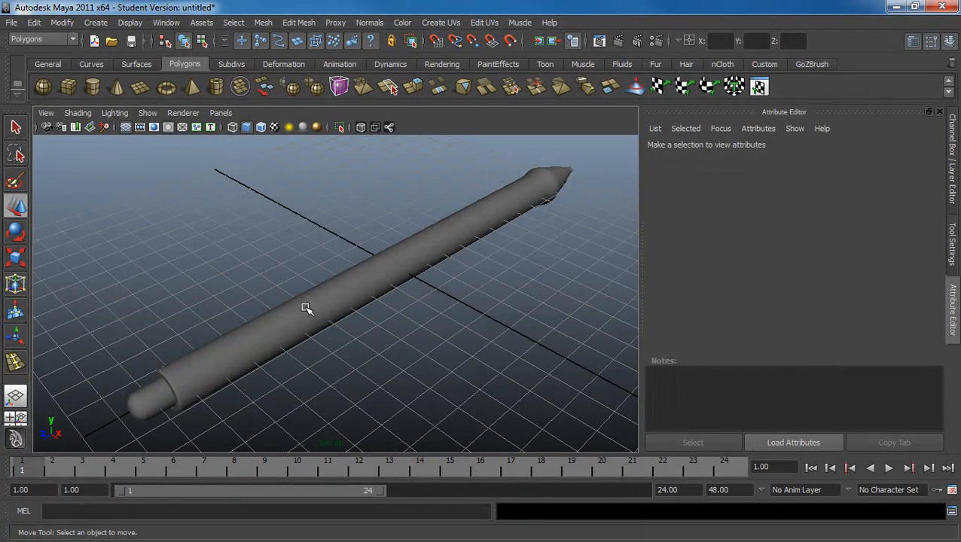
{"action": "left_click", "coordinate": [194, 380]}
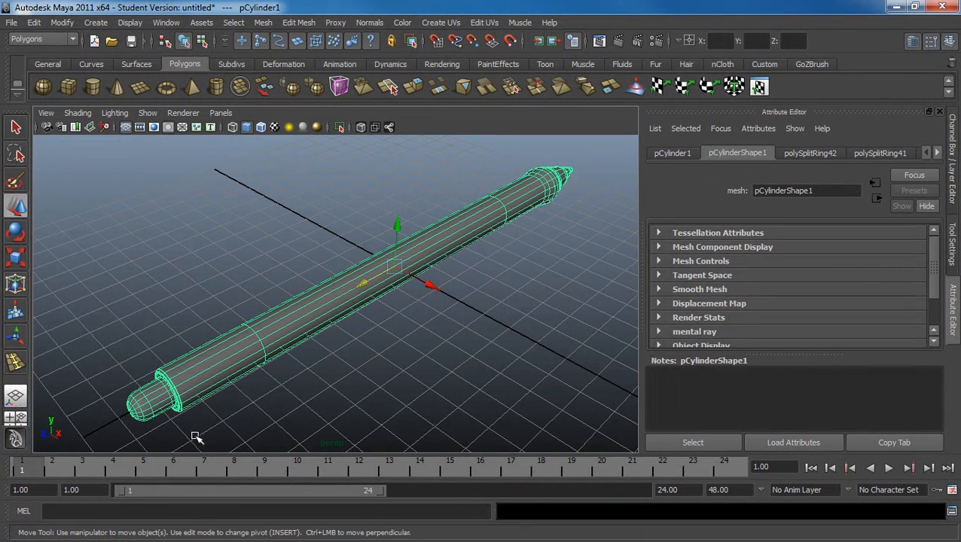
Step: Turn off the smooth preview and insert an edge loop around the barrel close to its stepped end beside the rounded nib
{"action": "key", "text": "1"}
{"action": "left_click_drag", "start_coordinate": [204, 378], "coordinate": [161, 364], "text": "alt"}
{"action": "middle_click_drag", "start_coordinate": [161, 364], "coordinate": [275, 337], "text": "alt"}
{"action": "scroll", "coordinate": [263, 343], "scroll_direction": "up", "scroll_amount": 4}
{"action": "right_click_drag", "start_coordinate": [235, 356], "coordinate": [319, 343], "text": "alt"}
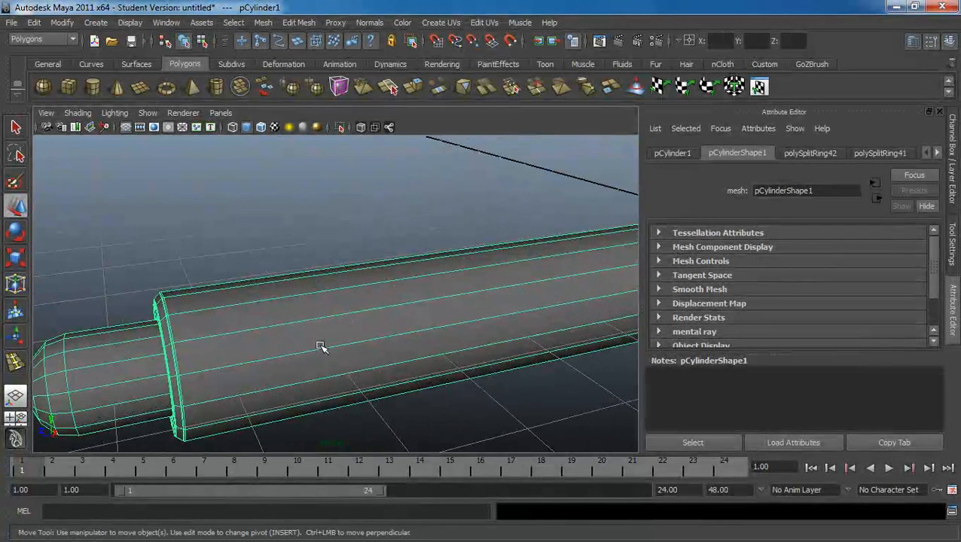
{"action": "left_click", "coordinate": [298, 22]}
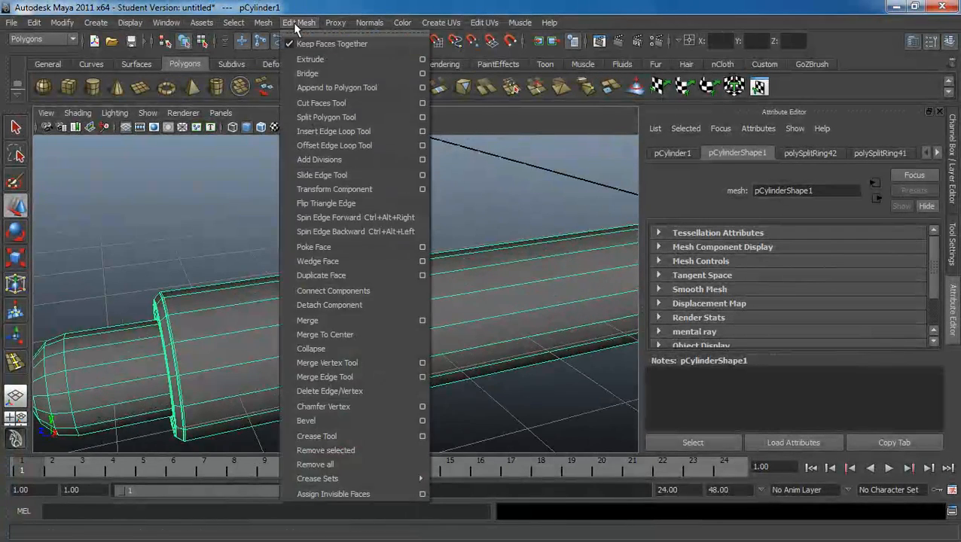
{"action": "left_click", "coordinate": [354, 129]}
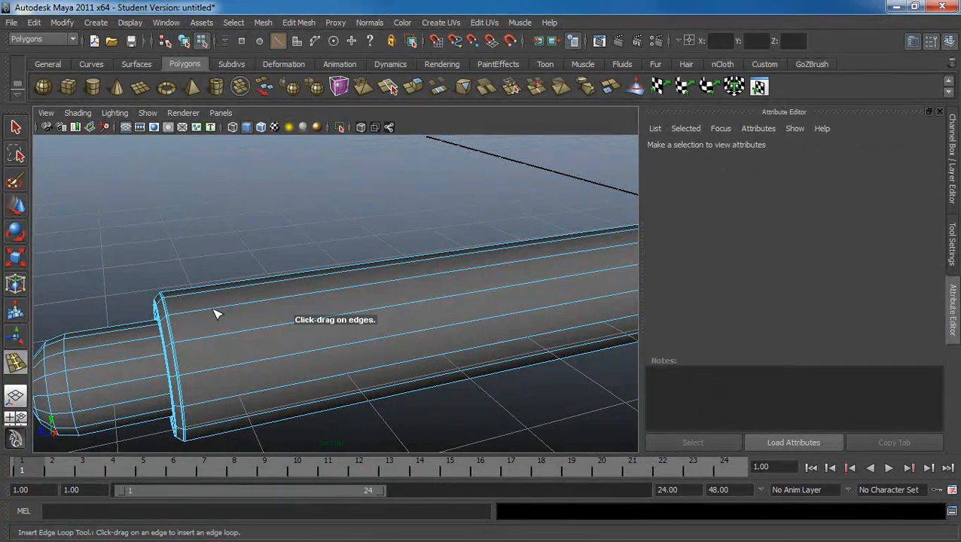
{"action": "left_click_drag", "start_coordinate": [215, 314], "coordinate": [210, 313]}
Step: Insert two more closely spaced edge loops around the barrel beside the new loop near the stepped end
{"action": "middle_click_drag", "start_coordinate": [210, 313], "coordinate": [235, 275], "text": "alt"}
{"action": "right_click_drag", "start_coordinate": [235, 276], "coordinate": [276, 312], "text": "alt"}
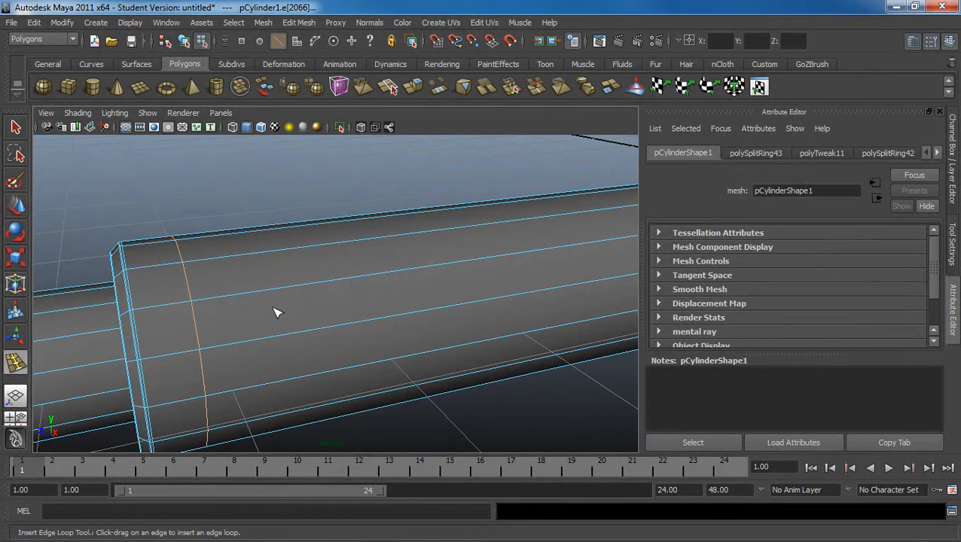
{"action": "left_click_drag", "start_coordinate": [202, 304], "coordinate": [205, 294]}
{"action": "right_click_drag", "start_coordinate": [206, 289], "coordinate": [274, 350], "text": "alt"}
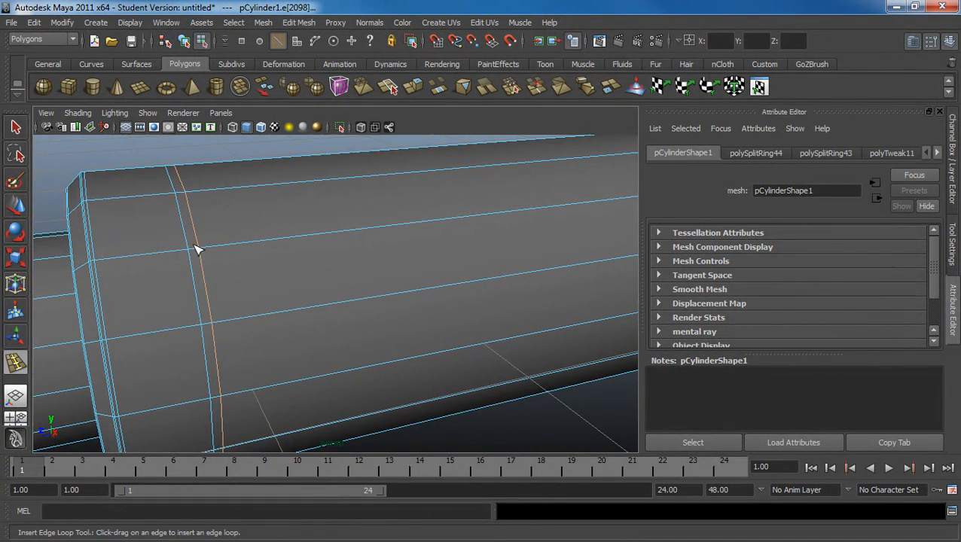
{"action": "left_click_drag", "start_coordinate": [197, 253], "coordinate": [200, 266]}
Step: Scale the middle of the three edge loops inward to form a groove and move the two outer loops closer to it
{"action": "key", "text": "r"}
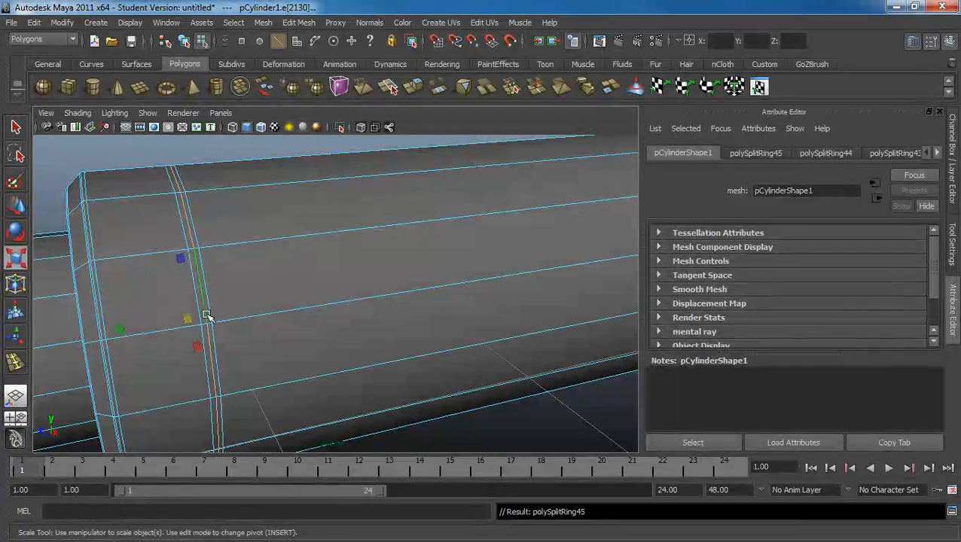
{"action": "left_click_drag", "start_coordinate": [190, 317], "coordinate": [186, 322]}
{"action": "double_click", "coordinate": [208, 292]}
{"action": "key", "text": "w"}
{"action": "left_click_drag", "start_coordinate": [166, 321], "coordinate": [164, 323]}
{"action": "double_click", "coordinate": [180, 219]}
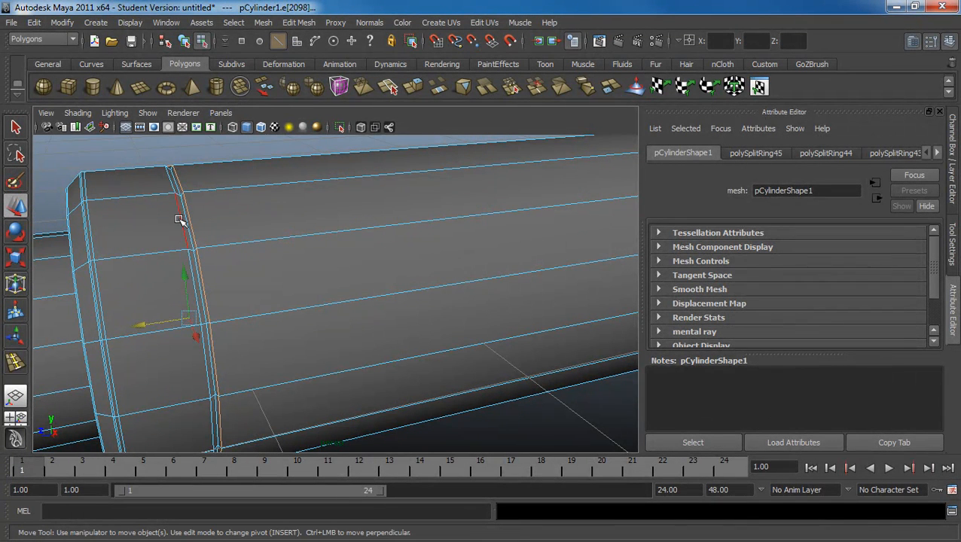
{"action": "left_click_drag", "start_coordinate": [137, 326], "coordinate": [145, 325]}
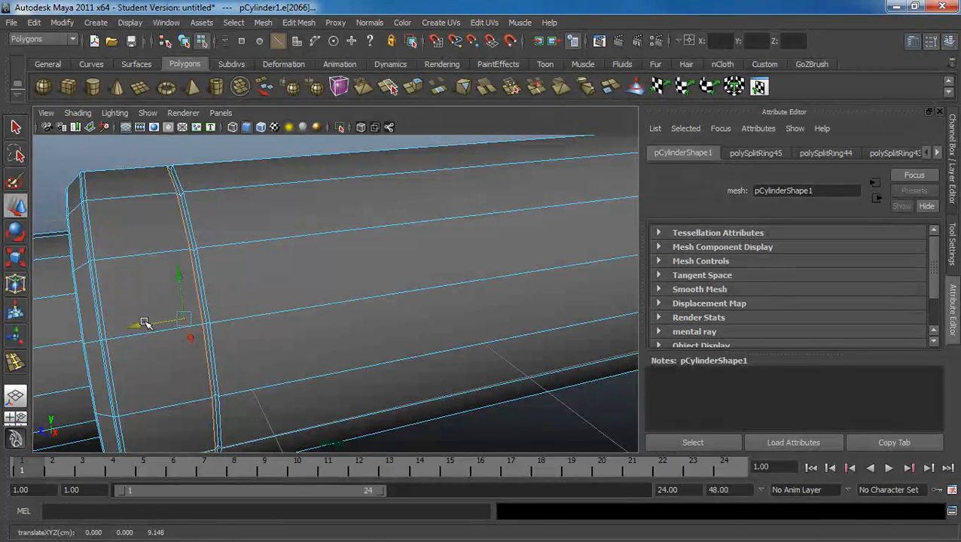
Step: Insert supporting edge loops along the sides of the thin groove near the barrel's stepped end
{"action": "left_click", "coordinate": [298, 22]}
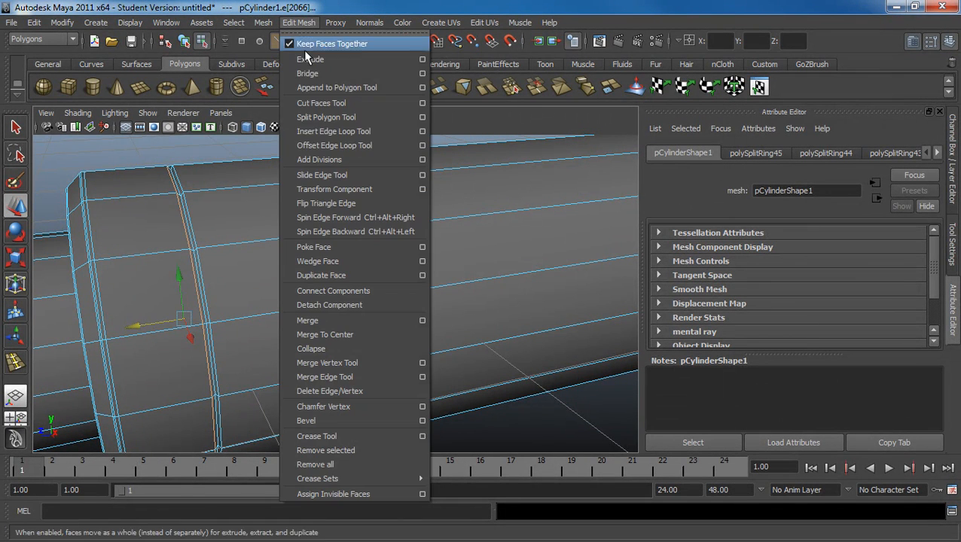
{"action": "left_click", "coordinate": [324, 131]}
{"action": "scroll", "coordinate": [204, 253], "scroll_direction": "up", "scroll_amount": 5}
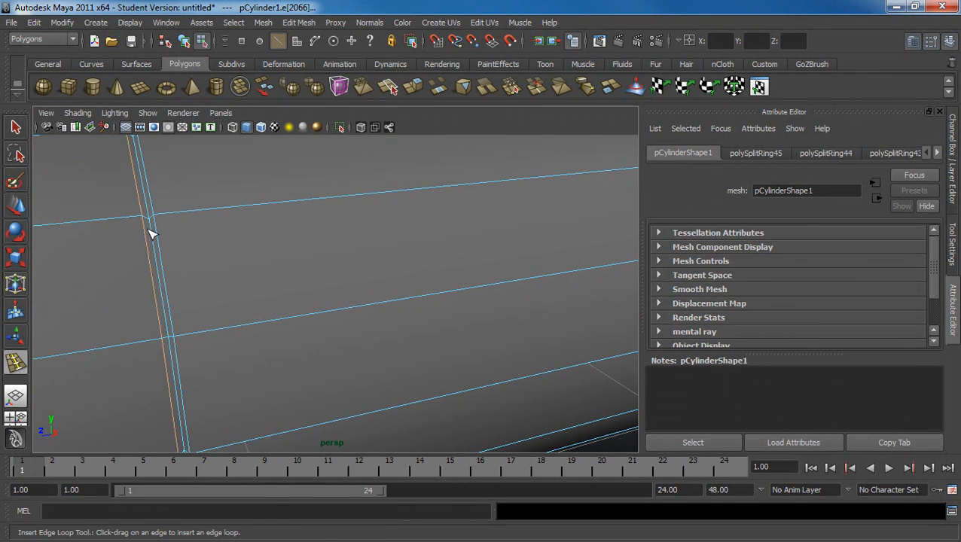
{"action": "left_click_drag", "start_coordinate": [143, 219], "coordinate": [119, 223]}
Step: Bevel the groove's outer edge loop on the side facing the long barrel and set the offset to 0.205
{"action": "left_click", "coordinate": [16, 127]}
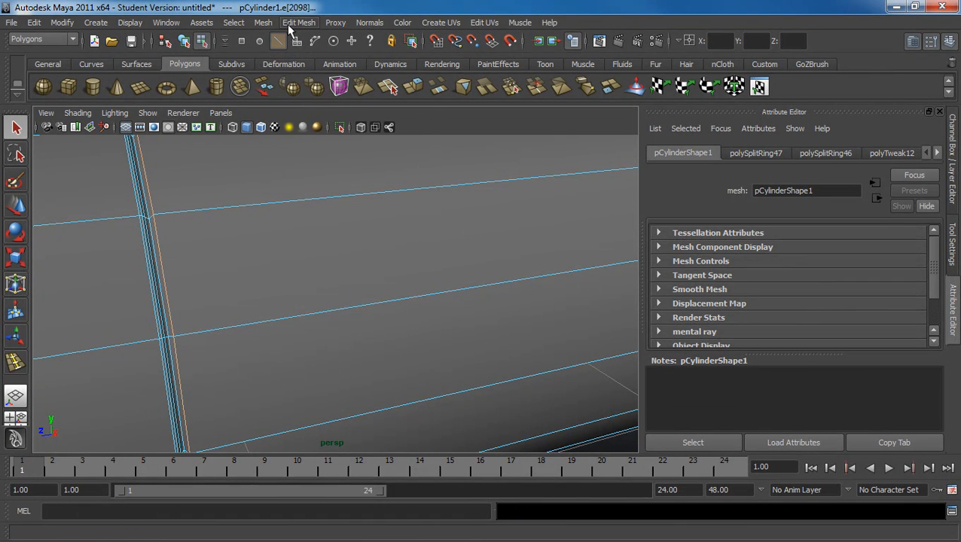
{"action": "left_click", "coordinate": [298, 24]}
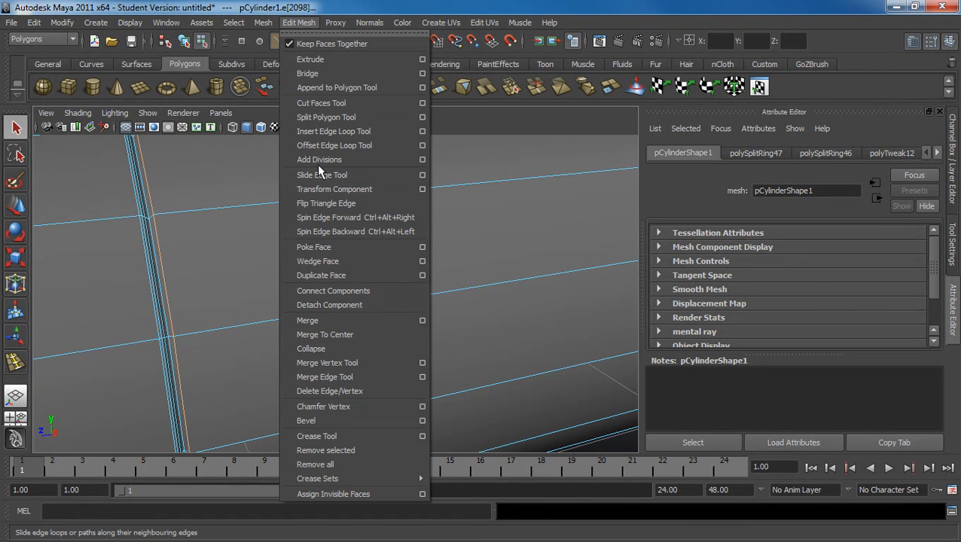
{"action": "left_click", "coordinate": [329, 420]}
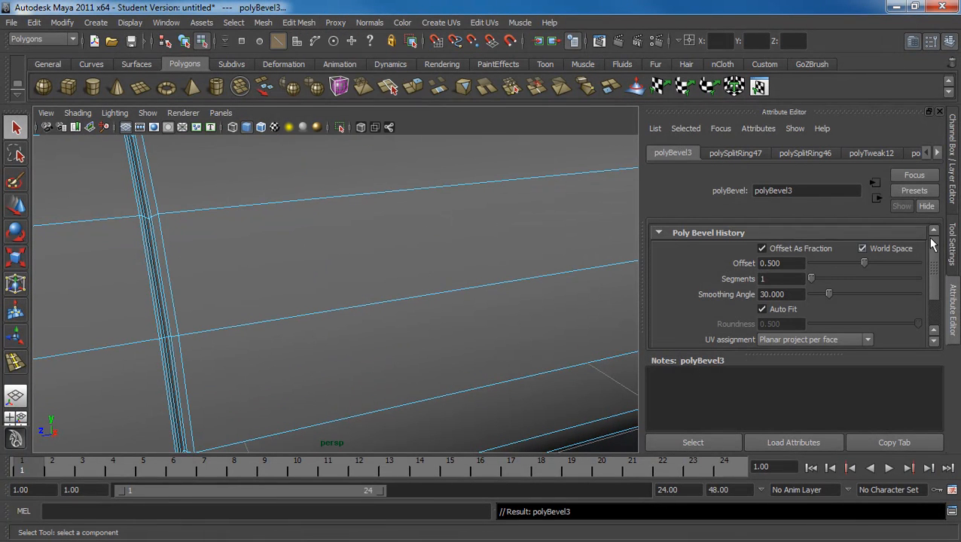
{"action": "left_click_drag", "start_coordinate": [871, 262], "coordinate": [832, 266]}
Step: Insert additional supporting edge loops tightly around the groove's bevelled rim
{"action": "middle_click_drag", "start_coordinate": [323, 281], "coordinate": [339, 289], "text": "alt"}
{"action": "right_click_drag", "start_coordinate": [339, 289], "coordinate": [382, 313], "text": "alt"}
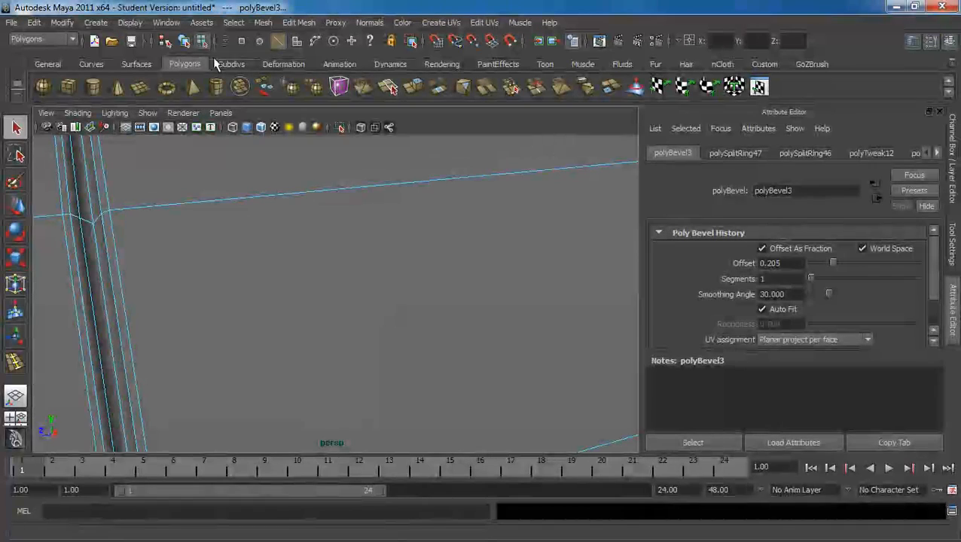
{"action": "left_click", "coordinate": [294, 21]}
{"action": "left_click", "coordinate": [324, 128]}
{"action": "left_click_drag", "start_coordinate": [171, 238], "coordinate": [253, 167], "text": "alt"}
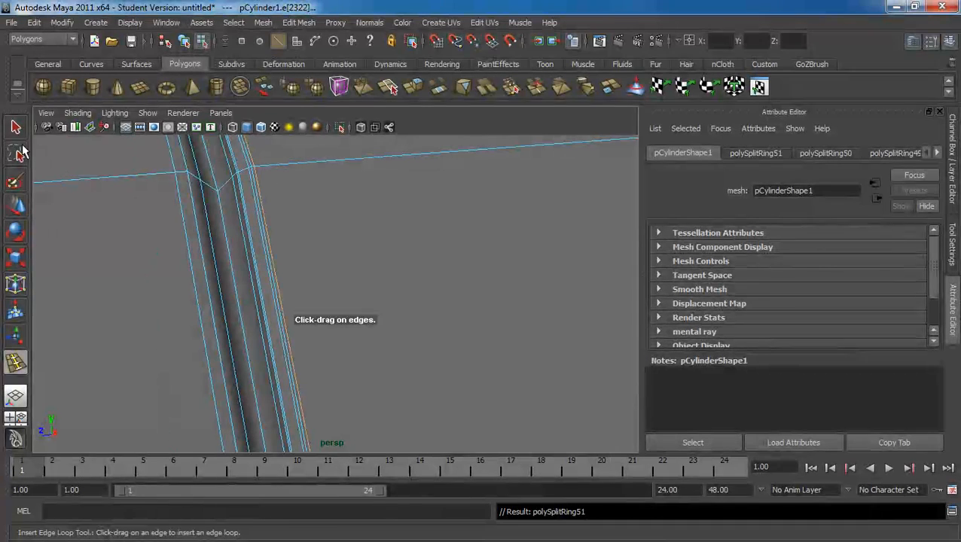
Step: Bevel the edge along the bottom of the groove with an offset of 0.5
{"action": "key", "text": "q"}
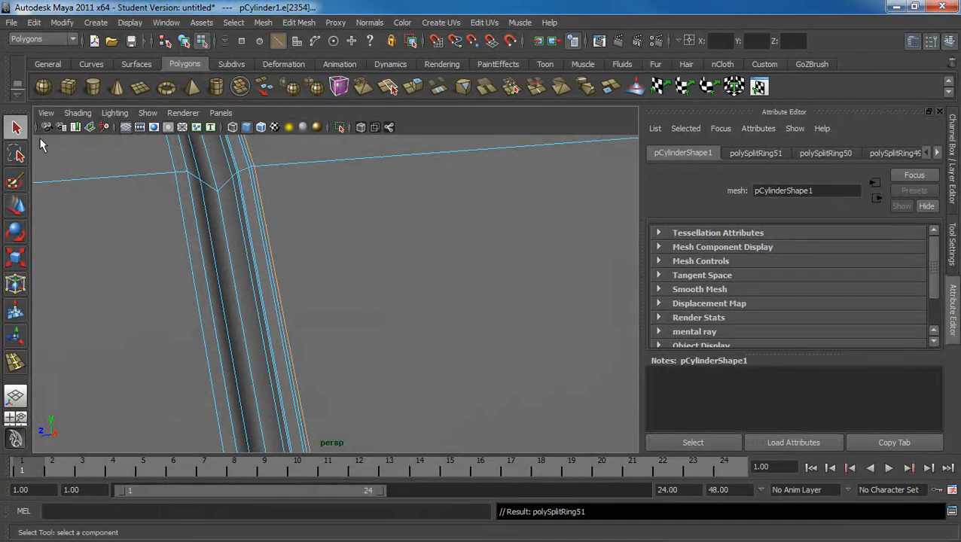
{"action": "left_click", "coordinate": [228, 242]}
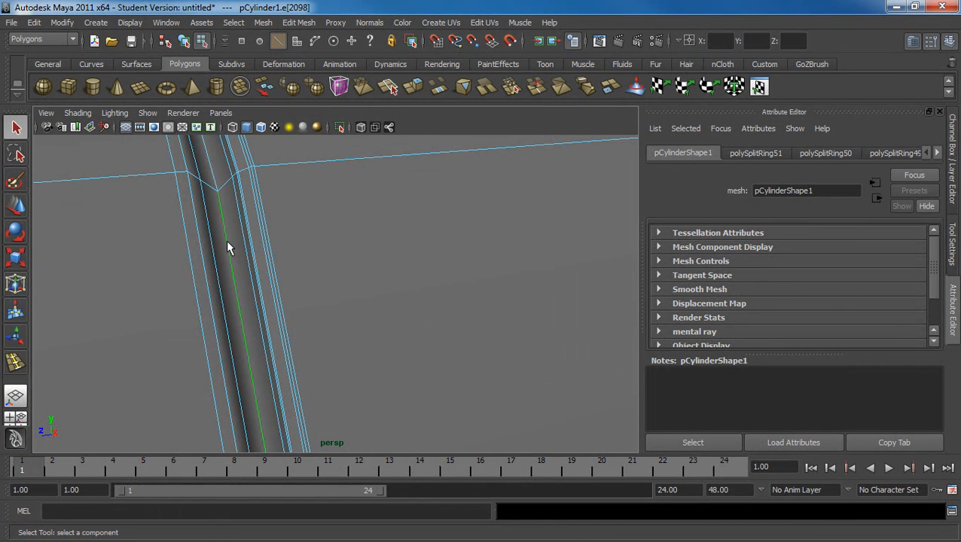
{"action": "left_click", "coordinate": [298, 22]}
{"action": "left_click", "coordinate": [323, 418]}
Step: Preview the barrel smoothed and inspect the groove and the stepped end up close
{"action": "right_click_drag", "start_coordinate": [290, 350], "coordinate": [43, 175], "text": "alt"}
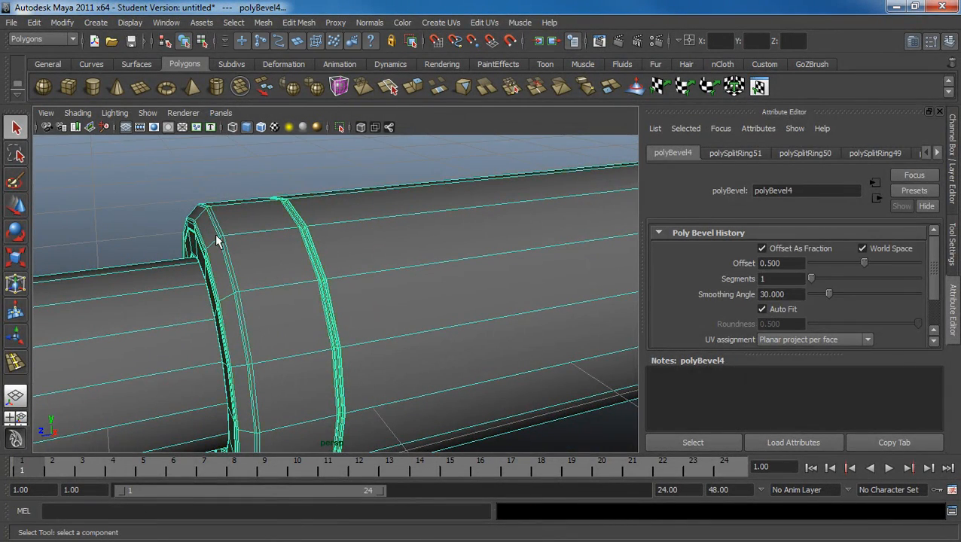
{"action": "key", "text": "F8"}
{"action": "key", "text": "3"}
{"action": "left_click", "coordinate": [342, 177]}
{"action": "left_click_drag", "start_coordinate": [369, 251], "coordinate": [355, 260], "text": "alt"}
{"action": "right_click_drag", "start_coordinate": [357, 268], "coordinate": [380, 384], "text": "alt"}
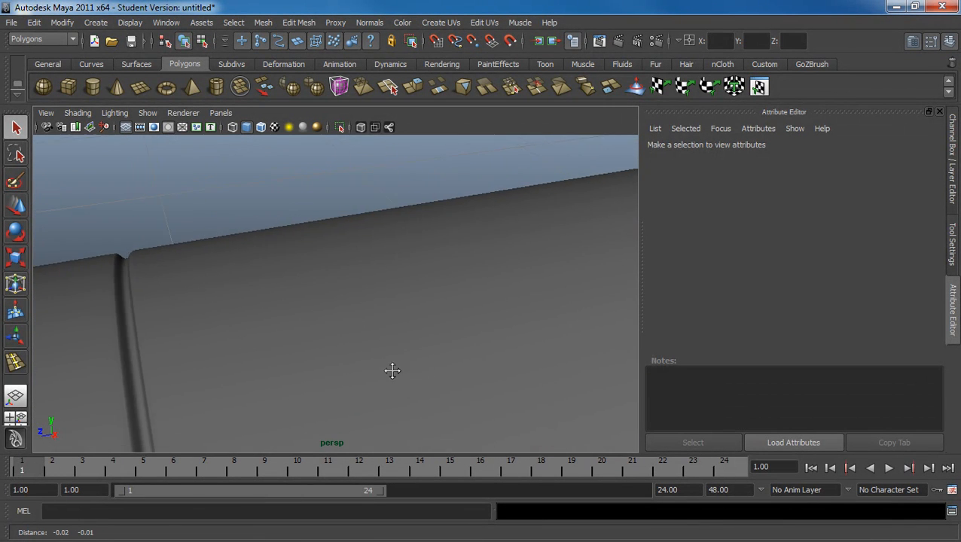
{"action": "left_click_drag", "start_coordinate": [380, 384], "coordinate": [413, 363], "text": "alt"}
{"action": "mouse_move", "coordinate": [346, 348]}
{"action": "left_mouse_down", "text": "alt"}
{"action": "mouse_move", "coordinate": [232, 305]}
{"action": "mouse_move", "coordinate": [333, 341]}
{"action": "left_mouse_up", "text": "alt"}
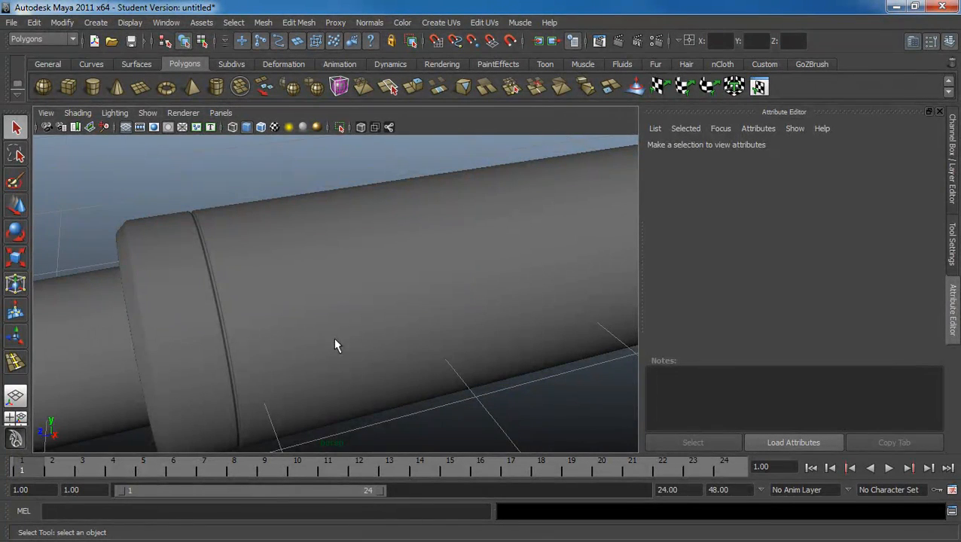
Step: In the unsmoothed top view, select all vertices of the groove's loops and scale them along the pen's axis to narrow the groove
{"action": "left_click", "coordinate": [331, 331]}
{"action": "left_click_drag", "start_coordinate": [329, 332], "coordinate": [315, 360], "text": "alt"}
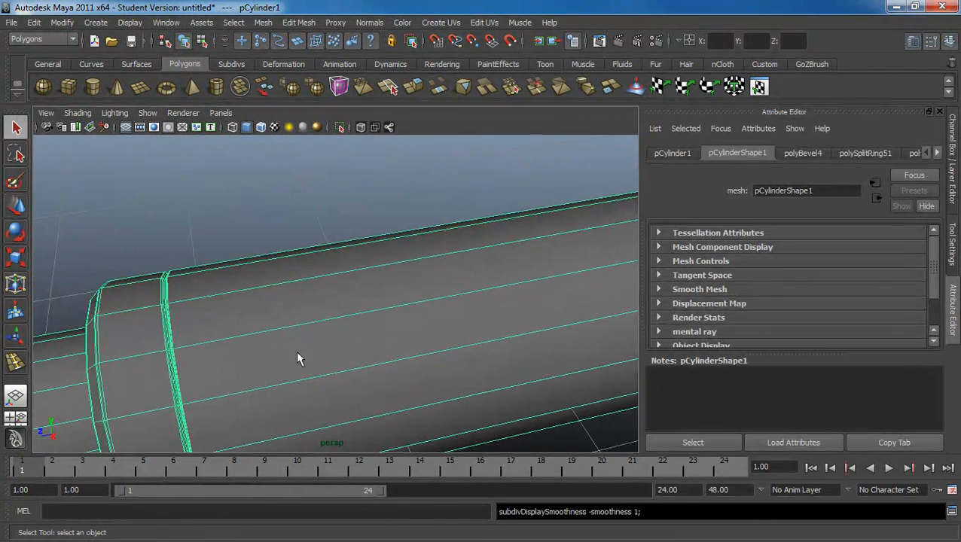
{"action": "right_click_drag", "start_coordinate": [315, 359], "coordinate": [228, 335], "text": "alt"}
{"action": "key", "text": "space"}
{"action": "left_click_drag", "start_coordinate": [245, 334], "coordinate": [252, 369]}
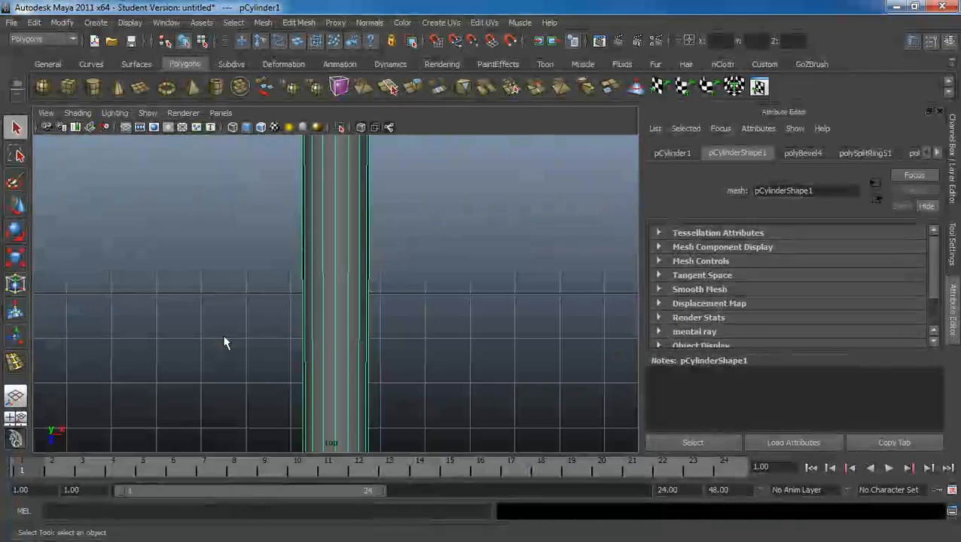
{"action": "middle_click_drag", "start_coordinate": [287, 250], "coordinate": [292, 147], "text": "alt"}
{"action": "right_click_drag", "start_coordinate": [306, 264], "coordinate": [587, 420], "text": "alt"}
{"action": "key", "text": "F9"}
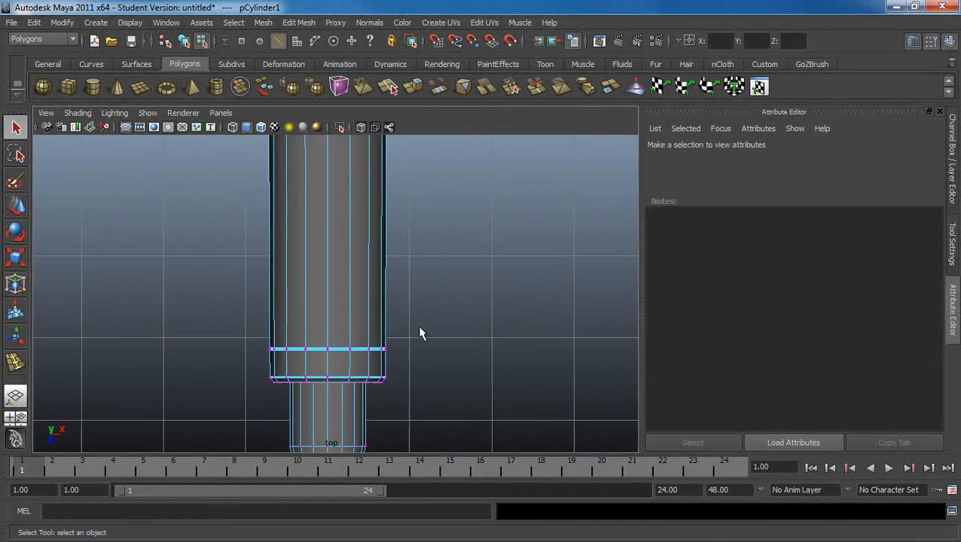
{"action": "left_click_drag", "start_coordinate": [233, 363], "coordinate": [415, 329]}
{"action": "middle_click_drag", "start_coordinate": [369, 362], "coordinate": [395, 258], "text": "alt"}
{"action": "right_click_drag", "start_coordinate": [396, 297], "coordinate": [565, 388], "text": "alt"}
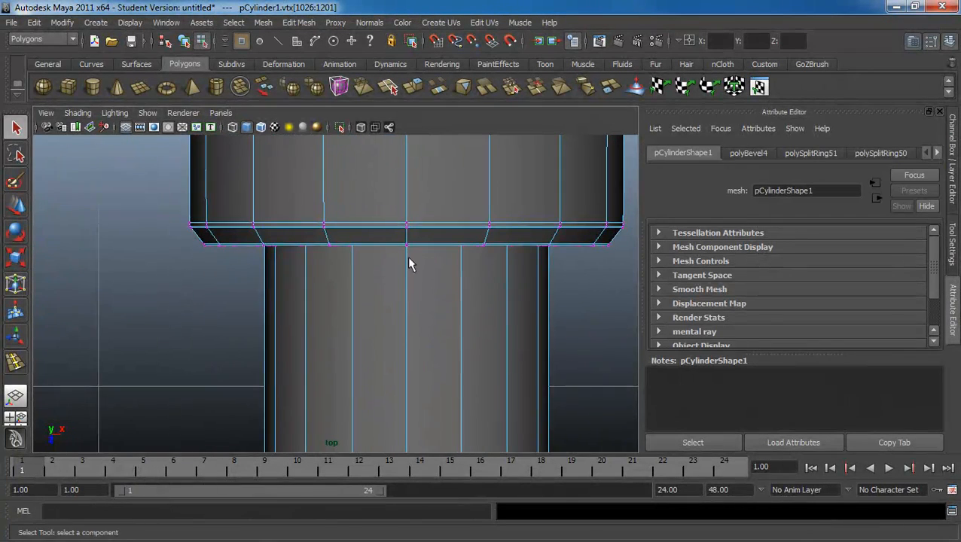
{"action": "middle_click_drag", "start_coordinate": [409, 266], "coordinate": [382, 372], "text": "alt"}
{"action": "key", "text": "r"}
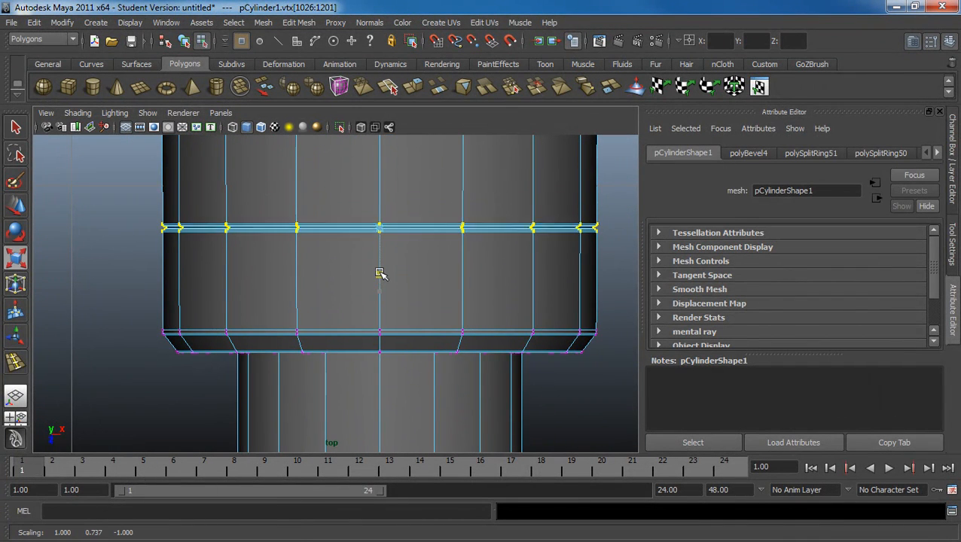
Step: Examine the smoothed groove and the whole pen in the perspective view, then select the pen mesh unsmoothed
{"action": "key", "text": "space"}
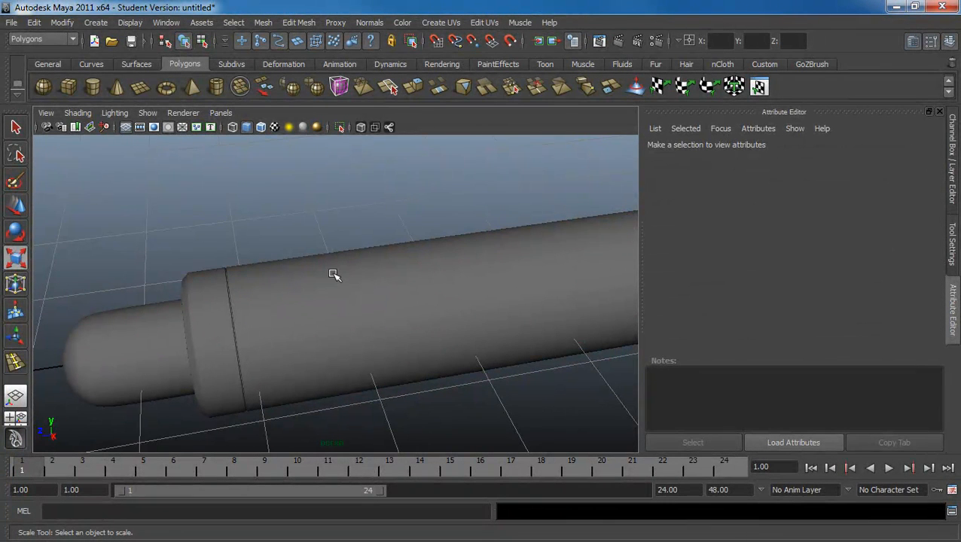
{"action": "right_click_drag", "start_coordinate": [367, 309], "coordinate": [143, 256], "text": "alt"}
{"action": "middle_click_drag", "start_coordinate": [362, 248], "coordinate": [225, 253], "text": "alt"}
{"action": "left_click", "coordinate": [325, 287]}
{"action": "right_click_drag", "start_coordinate": [325, 287], "coordinate": [288, 265], "text": "alt"}
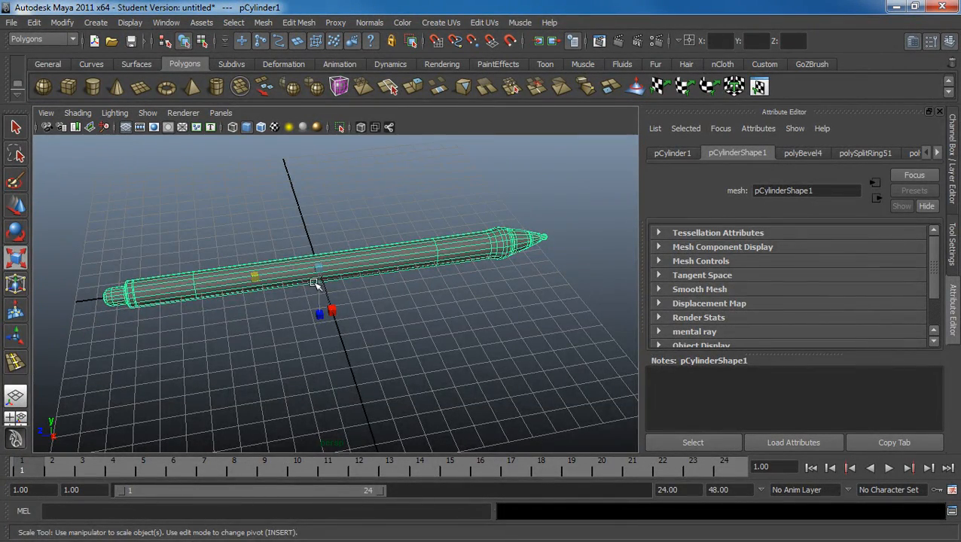
{"action": "right_click_drag", "start_coordinate": [315, 285], "coordinate": [375, 309], "text": "alt"}
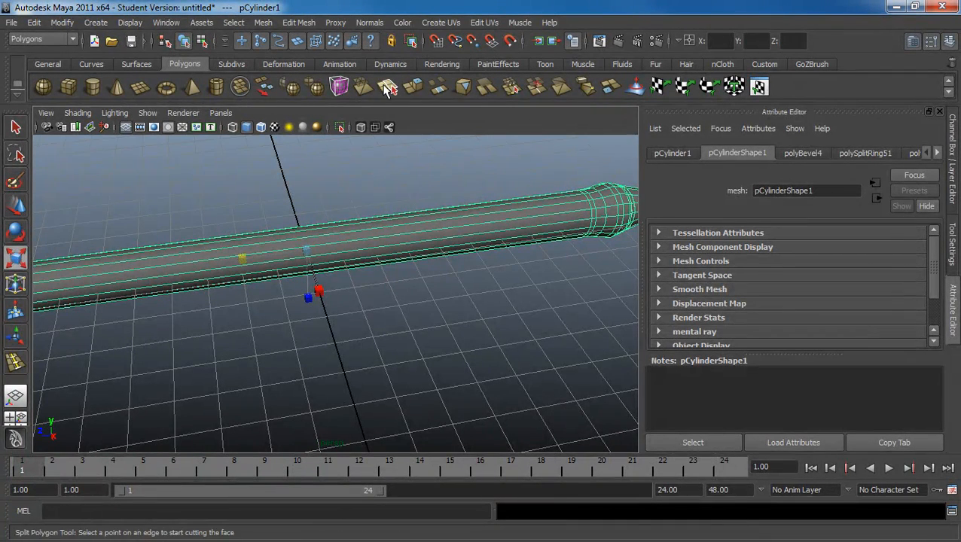
{"action": "left_click", "coordinate": [386, 88]}
{"action": "left_click_drag", "start_coordinate": [259, 249], "coordinate": [264, 248]}
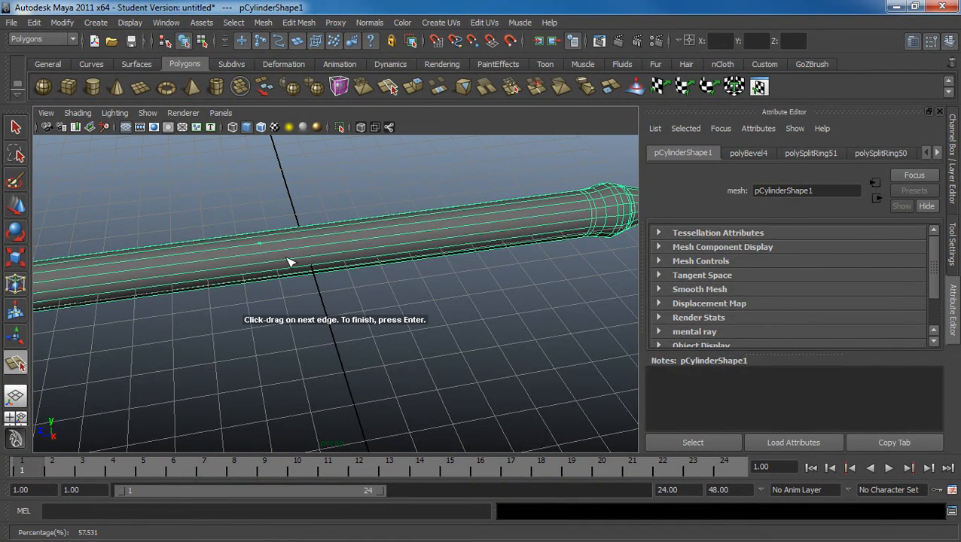
{"action": "key", "text": "Return"}
Step: Insert an edge loop around the barrel near the middle of the pen
{"action": "left_click", "coordinate": [298, 23]}
{"action": "left_click", "coordinate": [316, 128]}
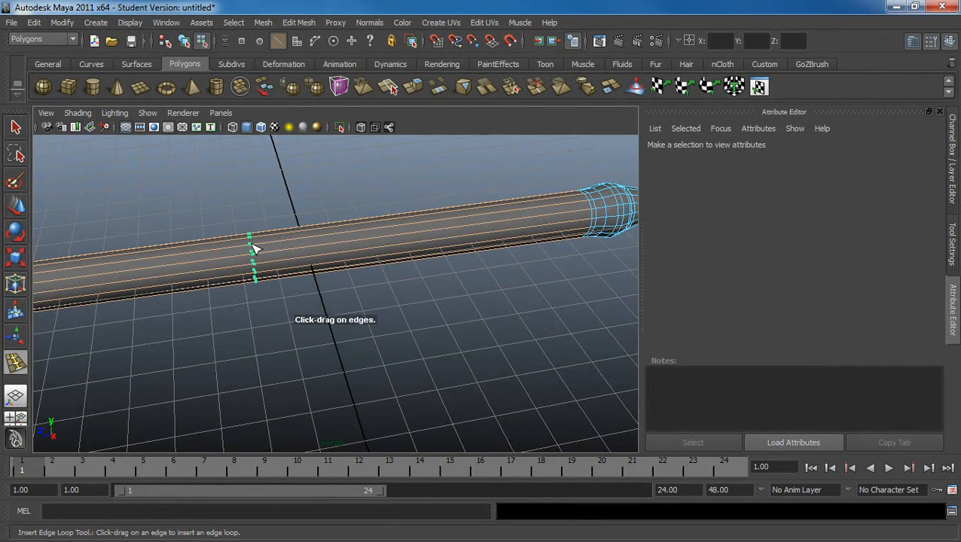
{"action": "left_click_drag", "start_coordinate": [265, 242], "coordinate": [265, 243]}
{"action": "right_click_drag", "start_coordinate": [376, 283], "coordinate": [317, 266], "text": "alt"}
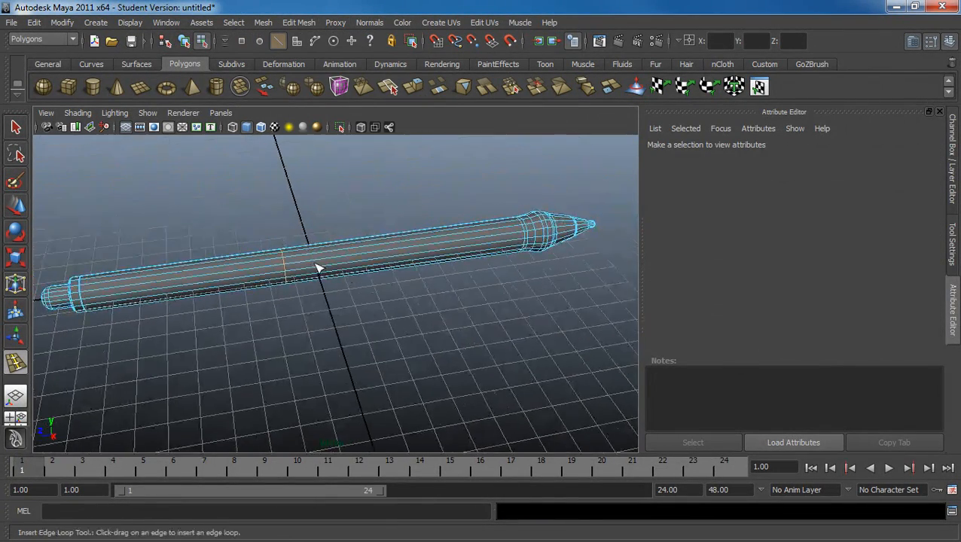
{"action": "middle_click_drag", "start_coordinate": [317, 265], "coordinate": [332, 272], "text": "alt"}
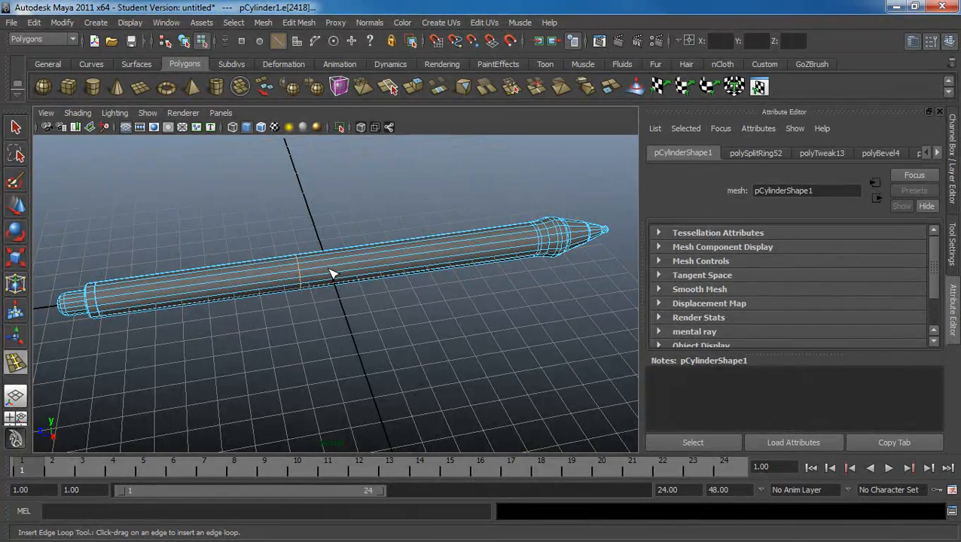
Step: Insert a second edge loop right beside the middle loop of the barrel and scale it up slightly, about 1.028, to form a step
{"action": "right_click_drag", "start_coordinate": [281, 265], "coordinate": [561, 373], "text": "alt"}
{"action": "middle_click_drag", "start_coordinate": [304, 251], "coordinate": [335, 399], "text": "alt"}
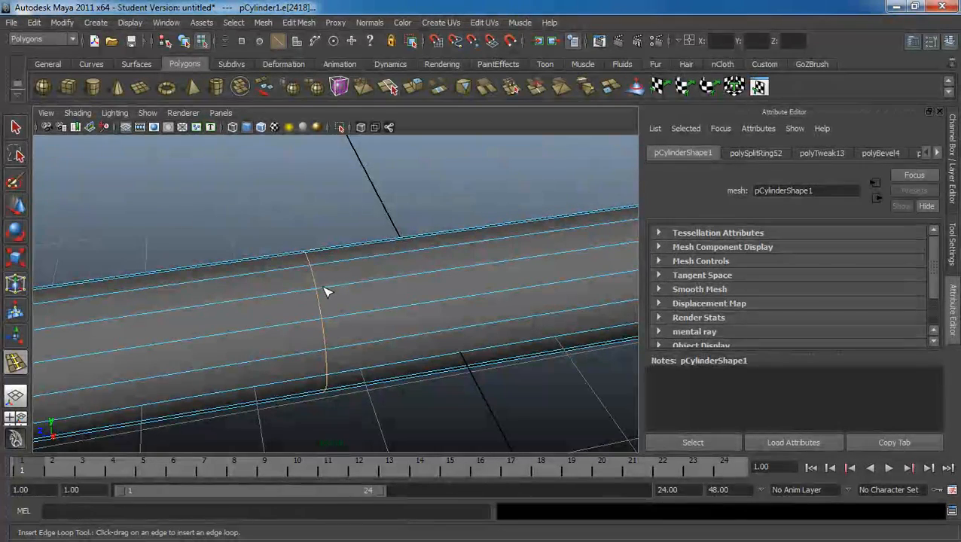
{"action": "key", "text": "r"}
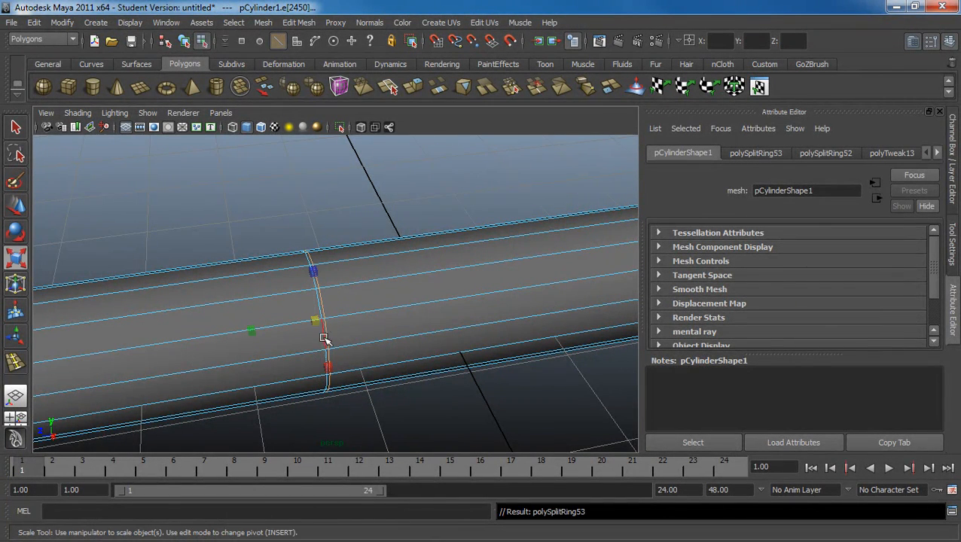
{"action": "left_click_drag", "start_coordinate": [317, 322], "coordinate": [320, 320]}
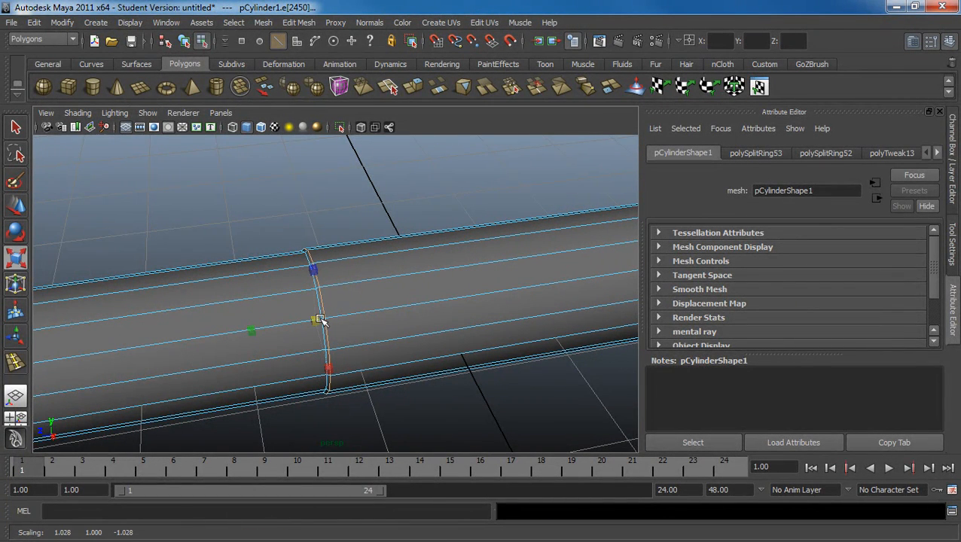
Step: Select the original middle edge loop and move it along the pen's axis closer to the scaled loop to tighten the step
{"action": "middle_click_drag", "start_coordinate": [297, 318], "coordinate": [307, 305], "text": "alt"}
{"action": "right_click_drag", "start_coordinate": [307, 305], "coordinate": [454, 379], "text": "alt"}
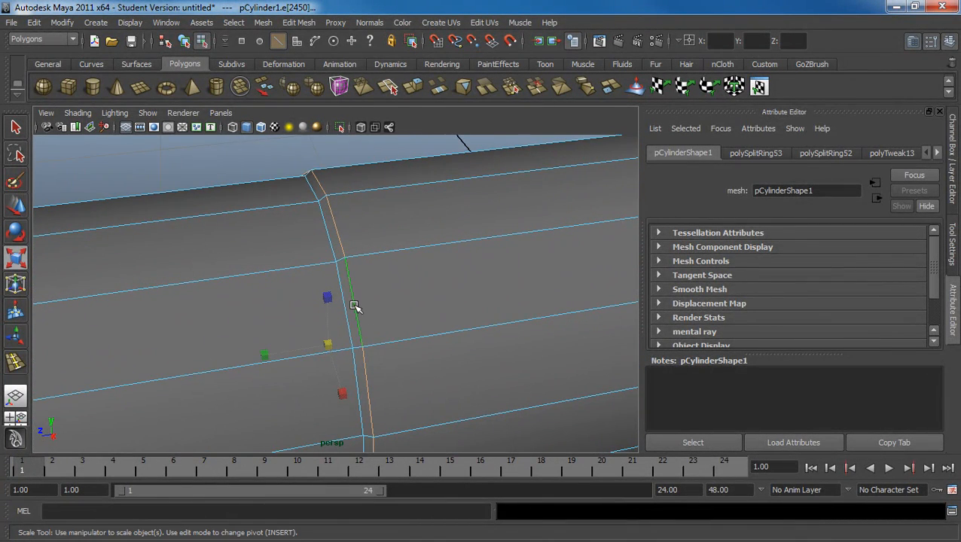
{"action": "double_click", "coordinate": [347, 305]}
{"action": "key", "text": "w"}
{"action": "left_click_drag", "start_coordinate": [289, 351], "coordinate": [301, 284]}
Step: Insert supporting edge loops between and beside the two loops of the step, and return to object selection
{"action": "left_click", "coordinate": [299, 22]}
{"action": "left_click", "coordinate": [333, 131]}
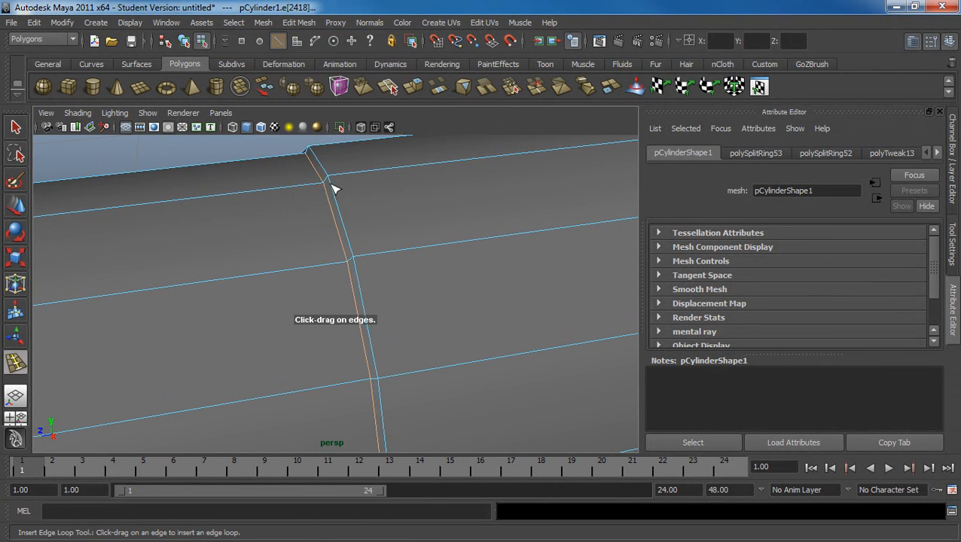
{"action": "left_click_drag", "start_coordinate": [320, 189], "coordinate": [336, 178]}
{"action": "key", "text": "q"}
{"action": "key", "text": "F8"}
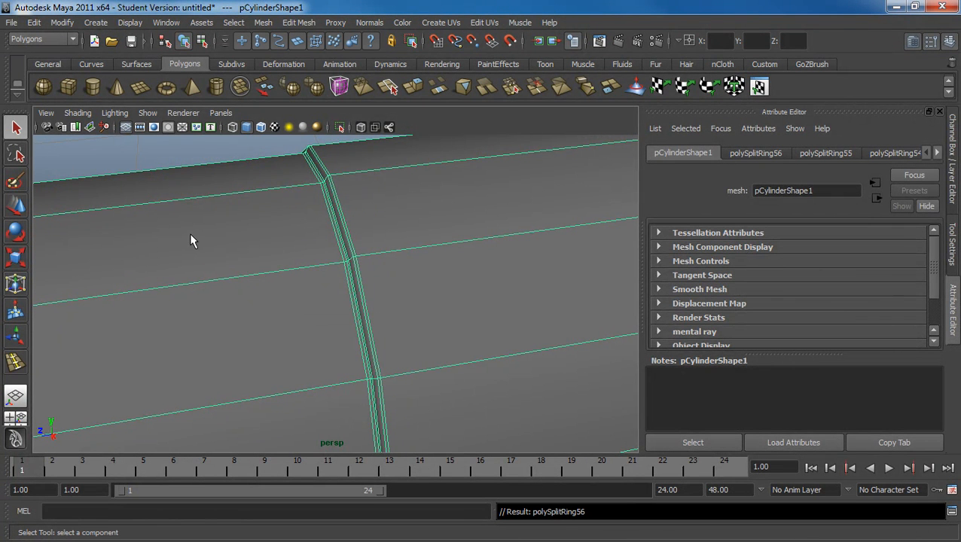
Step: Preview the pen smoothed and inspect the step in the middle of the barrel and the tip end
{"action": "key", "text": "3"}
{"action": "left_click", "coordinate": [207, 146]}
{"action": "right_click_drag", "start_coordinate": [500, 316], "coordinate": [221, 249], "text": "alt"}
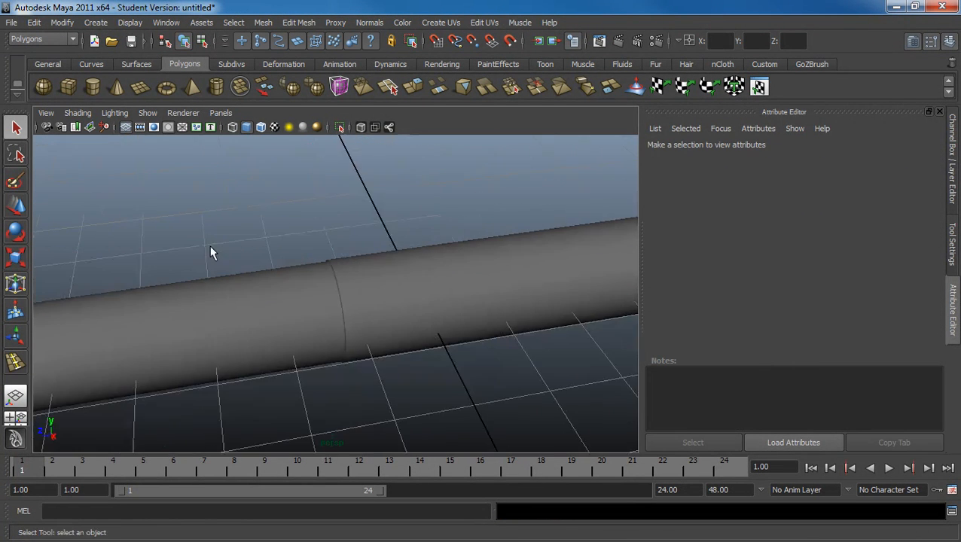
{"action": "right_click_drag", "start_coordinate": [459, 316], "coordinate": [317, 289], "text": "alt"}
{"action": "left_click_drag", "start_coordinate": [380, 293], "coordinate": [339, 311], "text": "alt"}
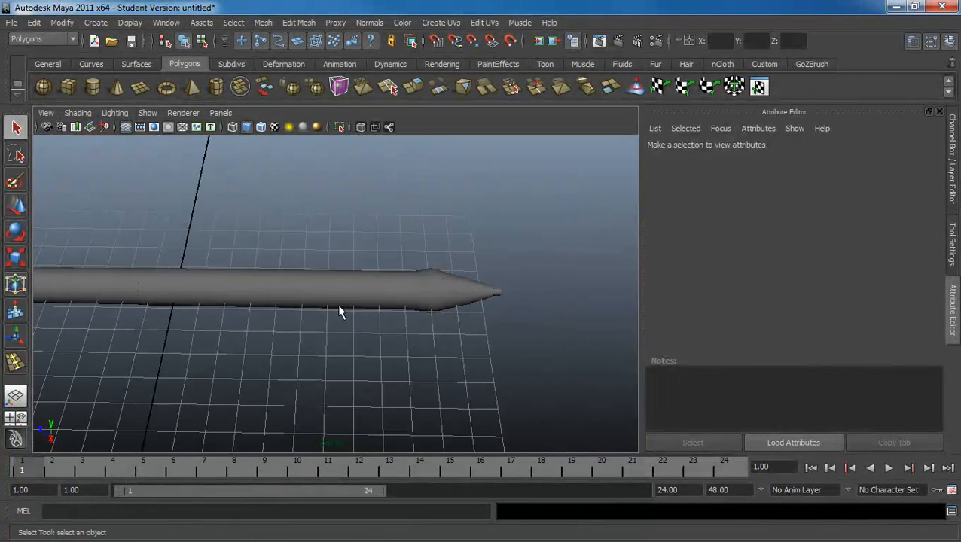
Step: Select the unsmoothed pen and, in the top view, insert two spaced edge loops around the barrel between the grip bulge and the middle step
{"action": "left_click", "coordinate": [317, 292]}
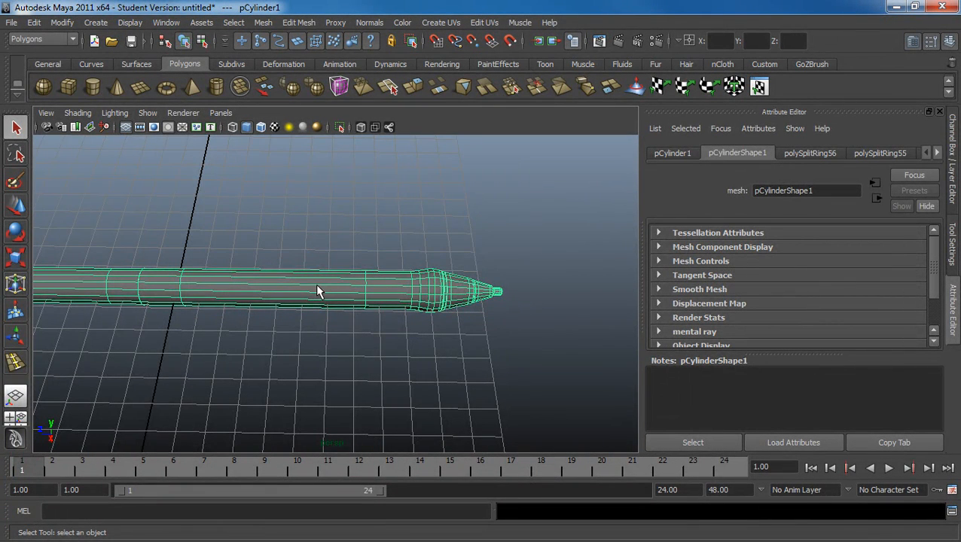
{"action": "right_click_drag", "start_coordinate": [319, 292], "coordinate": [440, 335], "text": "alt"}
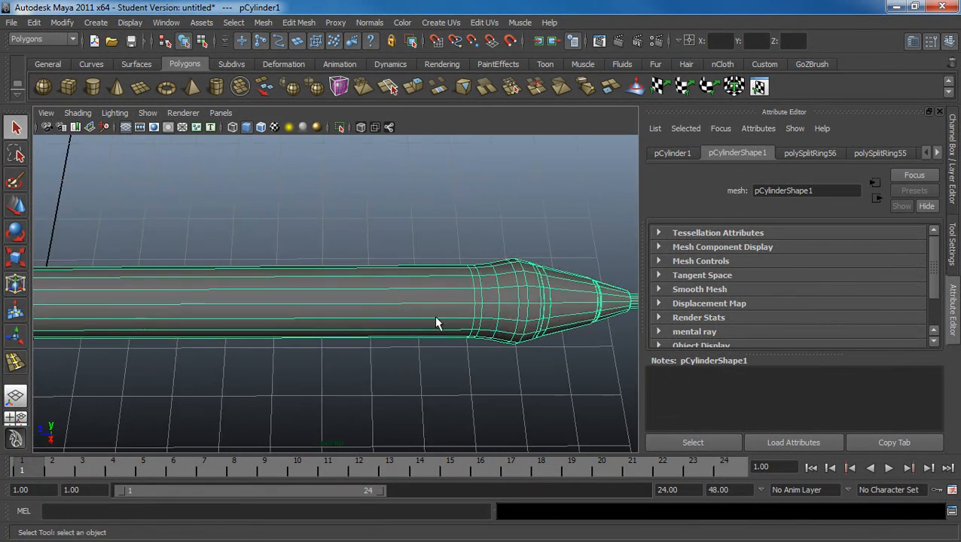
{"action": "left_click_drag", "start_coordinate": [439, 329], "coordinate": [420, 326], "text": "alt"}
{"action": "right_click_drag", "start_coordinate": [367, 311], "coordinate": [378, 316], "text": "alt"}
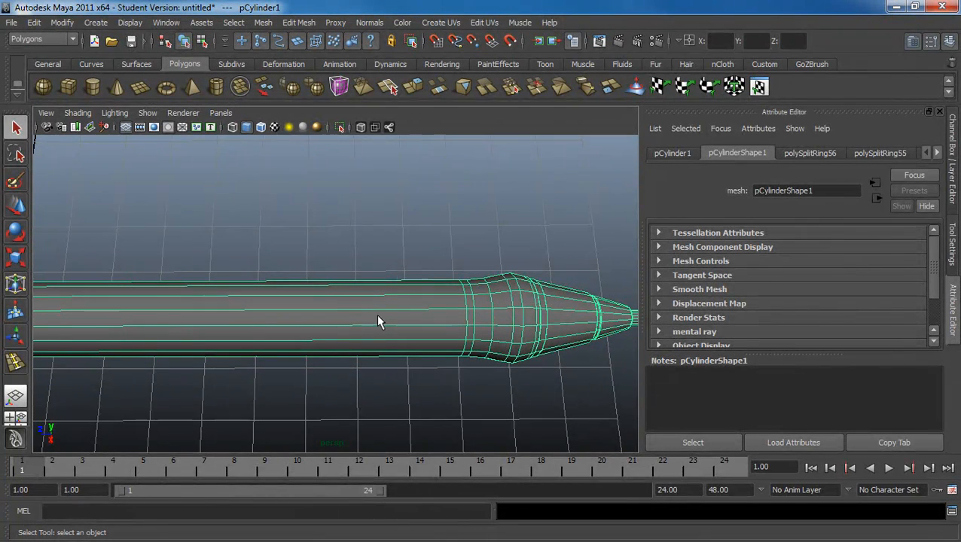
{"action": "key", "text": "space"}
{"action": "left_click_drag", "start_coordinate": [376, 314], "coordinate": [353, 314]}
{"action": "right_click_drag", "start_coordinate": [215, 219], "coordinate": [320, 265], "text": "alt"}
{"action": "middle_click_drag", "start_coordinate": [319, 265], "coordinate": [399, 392], "text": "alt"}
{"action": "right_click_drag", "start_coordinate": [399, 392], "coordinate": [377, 276], "text": "alt"}
{"action": "middle_click_drag", "start_coordinate": [377, 272], "coordinate": [349, 369], "text": "alt"}
{"action": "right_click_drag", "start_coordinate": [349, 369], "coordinate": [388, 285], "text": "alt"}
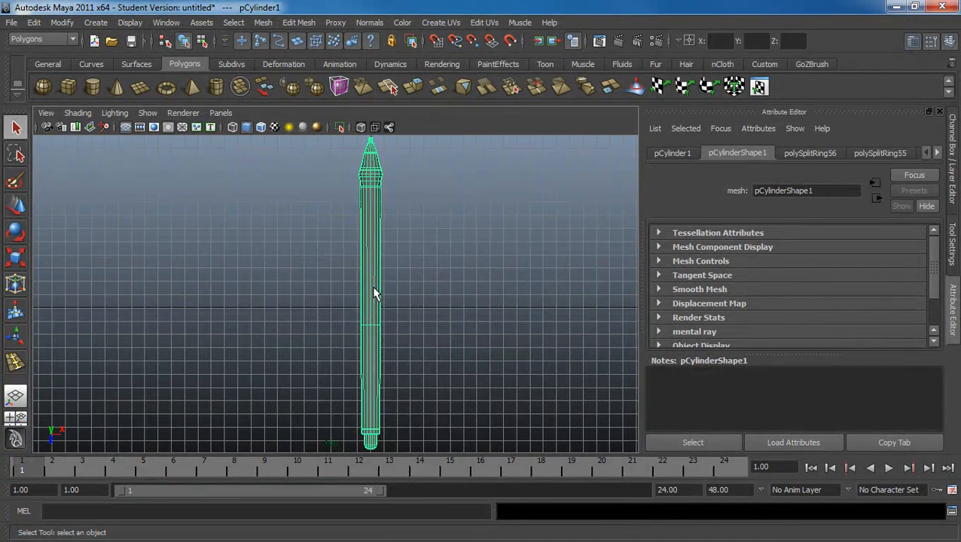
{"action": "left_click", "coordinate": [289, 24]}
{"action": "left_click", "coordinate": [313, 131]}
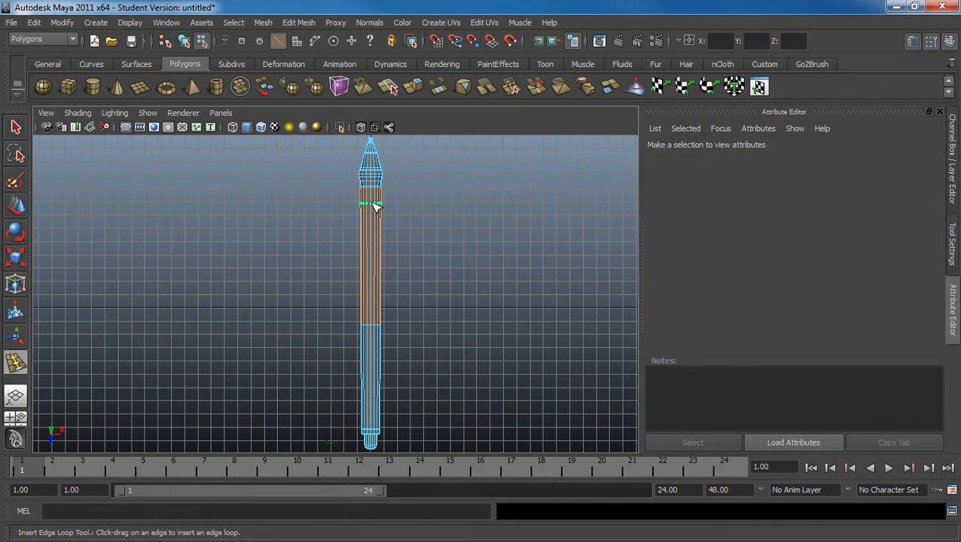
{"action": "left_click", "coordinate": [375, 244]}
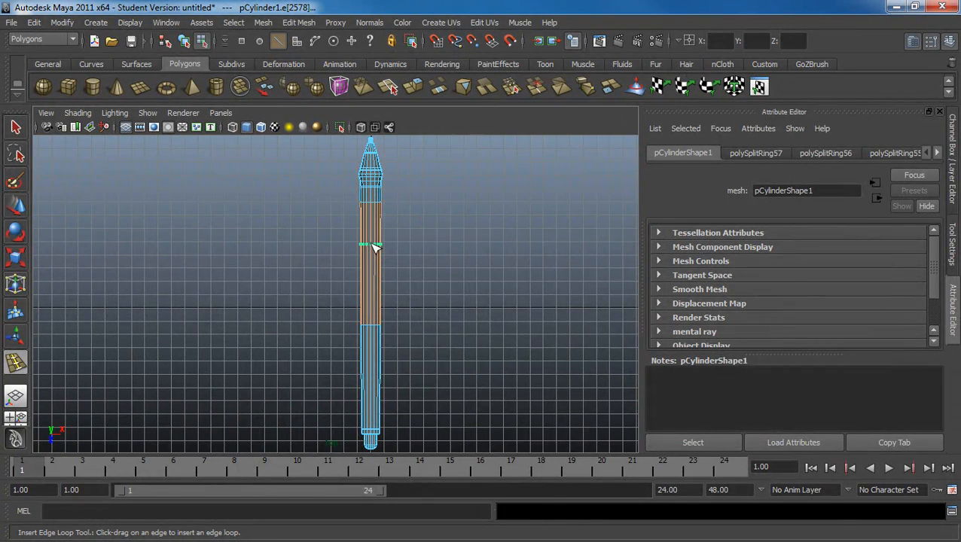
Step: In the perspective view, select two adjacent barrel faces between the new loops and extrude them inward to form a recessed slot
{"action": "key", "text": "space"}
{"action": "left_click_drag", "start_coordinate": [371, 244], "coordinate": [323, 255]}
{"action": "scroll", "coordinate": [361, 259], "scroll_direction": "up", "scroll_amount": 4}
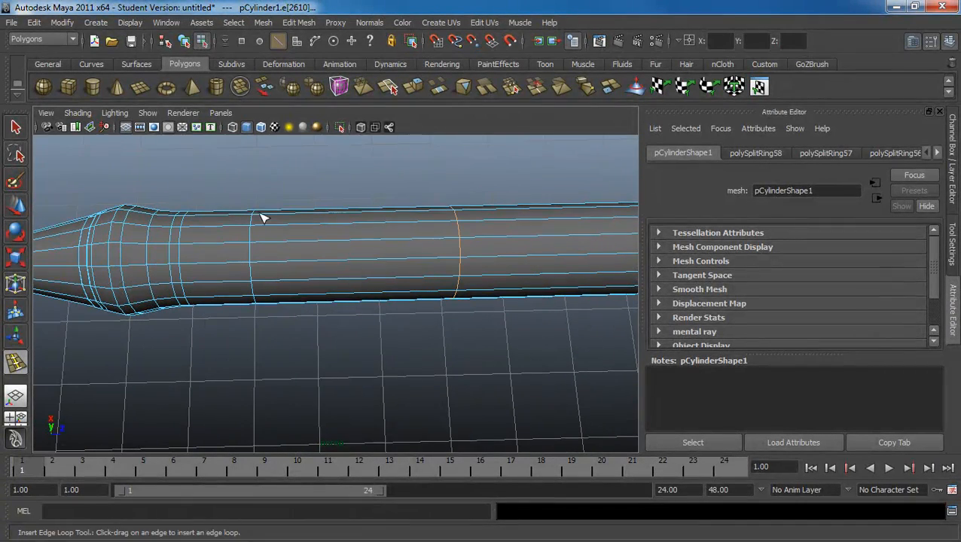
{"action": "left_click", "coordinate": [13, 135]}
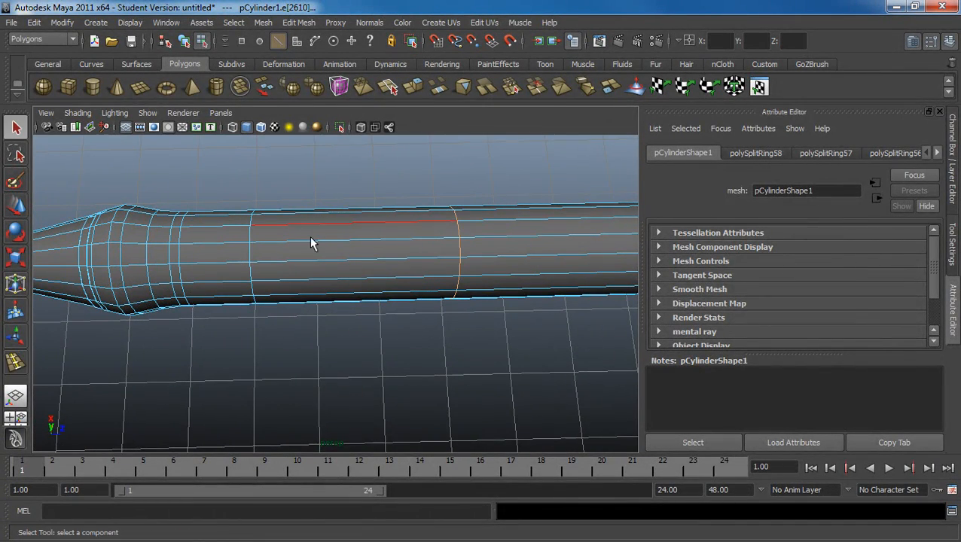
{"action": "key", "text": "F11"}
{"action": "left_click", "coordinate": [356, 236]}
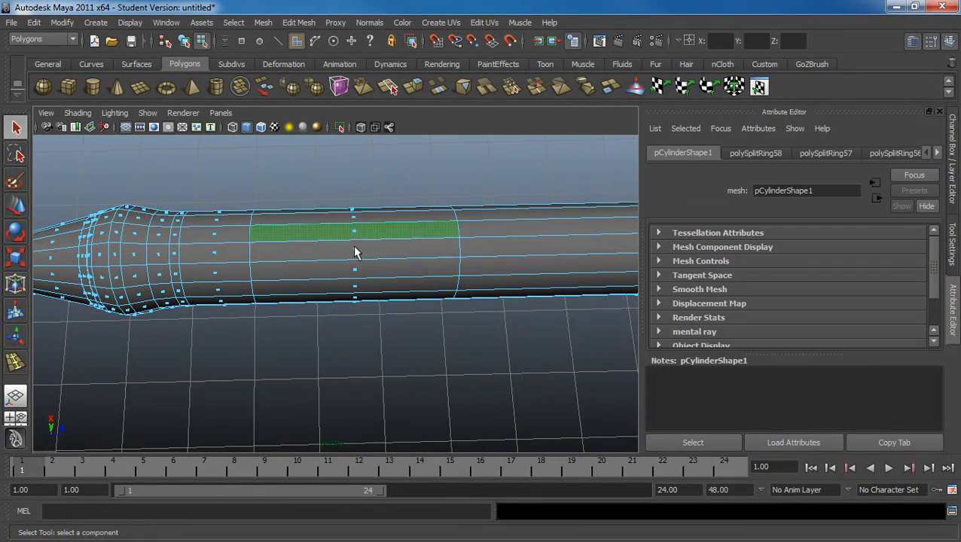
{"action": "left_click_drag", "start_coordinate": [401, 240], "coordinate": [372, 223], "text": "alt"}
{"action": "middle_click_drag", "start_coordinate": [359, 229], "coordinate": [368, 288], "text": "alt"}
{"action": "right_click_drag", "start_coordinate": [368, 288], "coordinate": [411, 282], "text": "alt"}
{"action": "left_click", "coordinate": [431, 201]}
{"action": "left_click_drag", "start_coordinate": [374, 243], "coordinate": [435, 279]}
Step: Preview the slot smoothed from several angles, then show the pen mesh unsmoothed again
{"action": "key", "text": "F8"}
{"action": "key", "text": "3"}
{"action": "right_click_drag", "start_coordinate": [488, 293], "coordinate": [363, 254], "text": "alt"}
{"action": "left_click_drag", "start_coordinate": [363, 254], "coordinate": [299, 247], "text": "alt"}
{"action": "left_click", "coordinate": [438, 267]}
{"action": "left_click_drag", "start_coordinate": [438, 267], "coordinate": [280, 263], "text": "alt"}
{"action": "left_click", "coordinate": [326, 264]}
{"action": "key", "text": "1"}
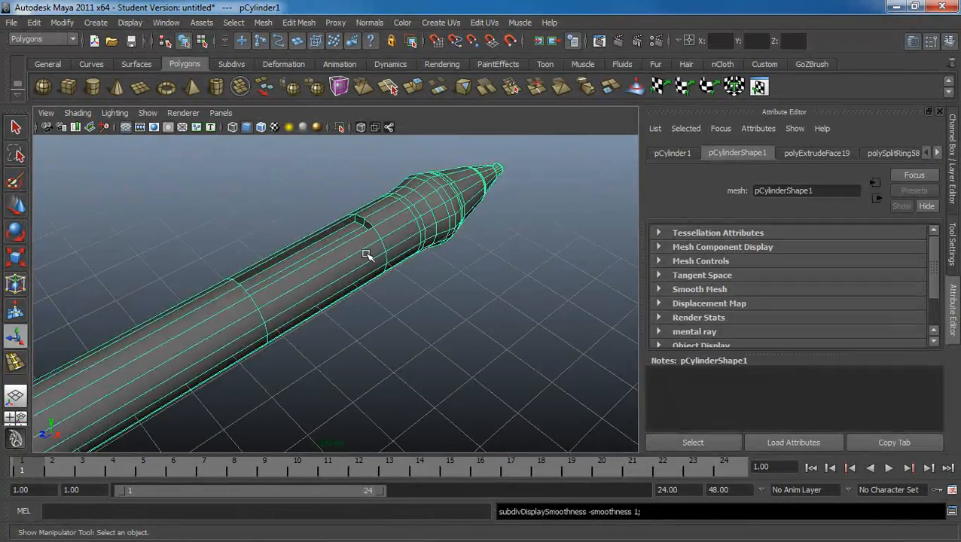
Step: Insert supporting edge loops around the barrel just outside both ends of the recessed slot
{"action": "left_click_drag", "start_coordinate": [366, 255], "coordinate": [313, 261], "text": "alt"}
{"action": "right_click_drag", "start_coordinate": [320, 263], "coordinate": [395, 285], "text": "alt"}
{"action": "middle_click_drag", "start_coordinate": [388, 260], "coordinate": [396, 283], "text": "alt"}
{"action": "mouse_move", "coordinate": [396, 283]}
{"action": "left_mouse_down", "text": "alt"}
{"action": "mouse_move", "coordinate": [386, 278]}
{"action": "mouse_move", "coordinate": [403, 268]}
{"action": "left_mouse_up", "text": "alt"}
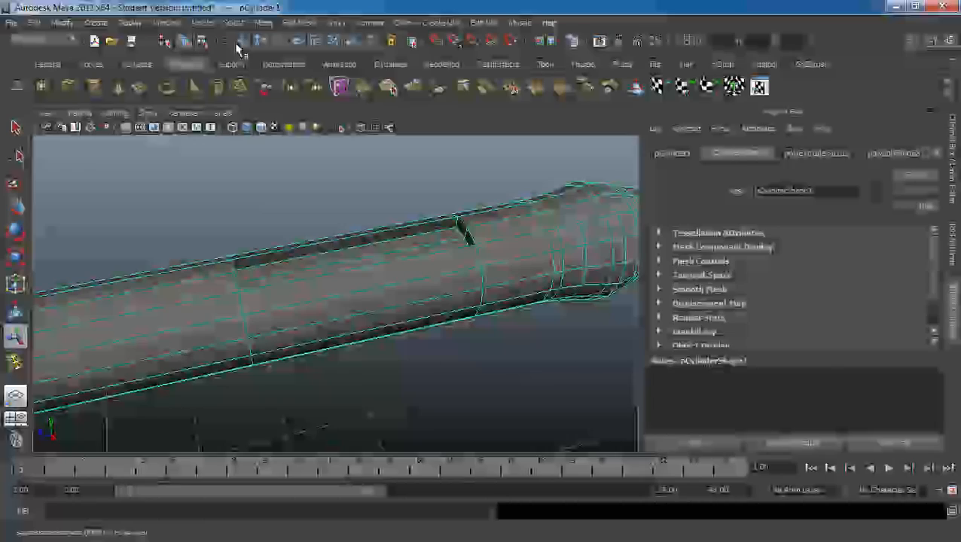
{"action": "left_click", "coordinate": [298, 23]}
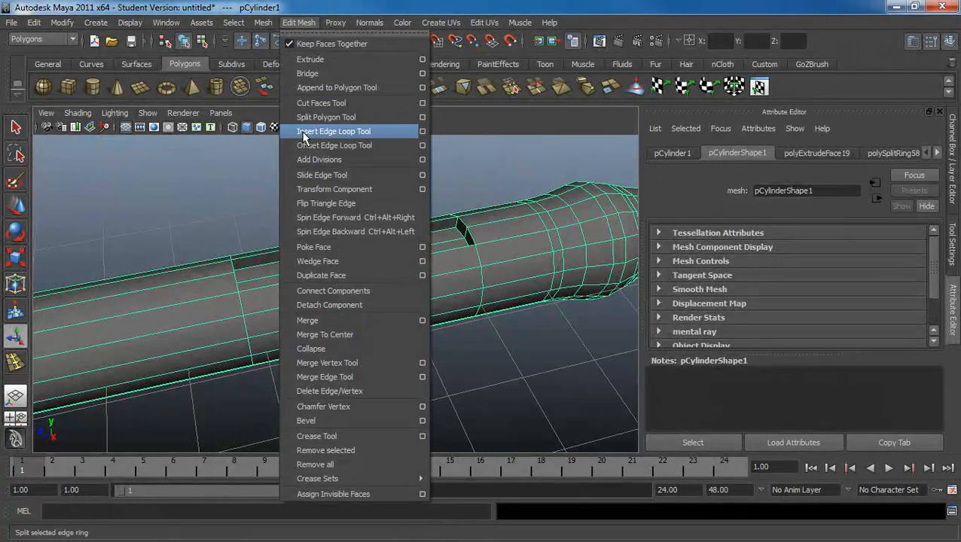
{"action": "left_click", "coordinate": [331, 131]}
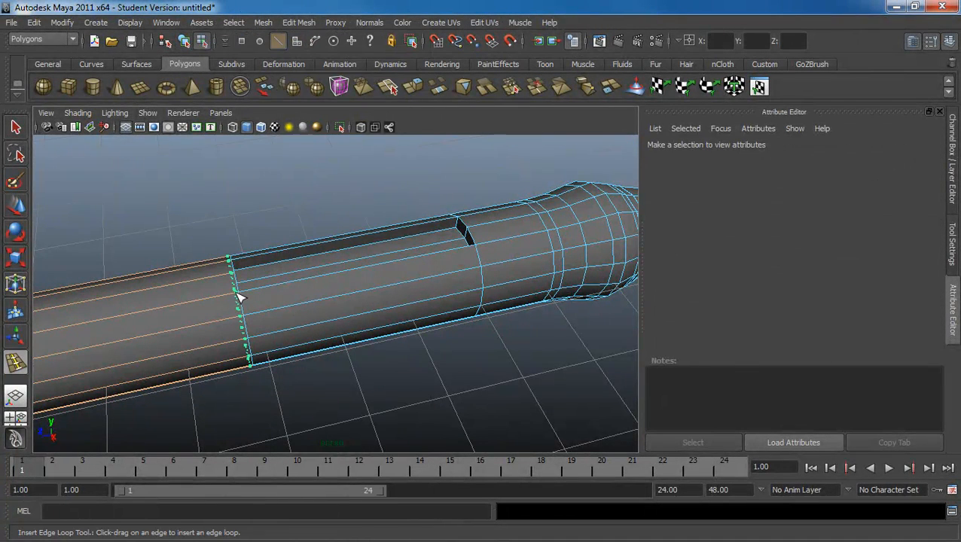
{"action": "left_click", "coordinate": [238, 297]}
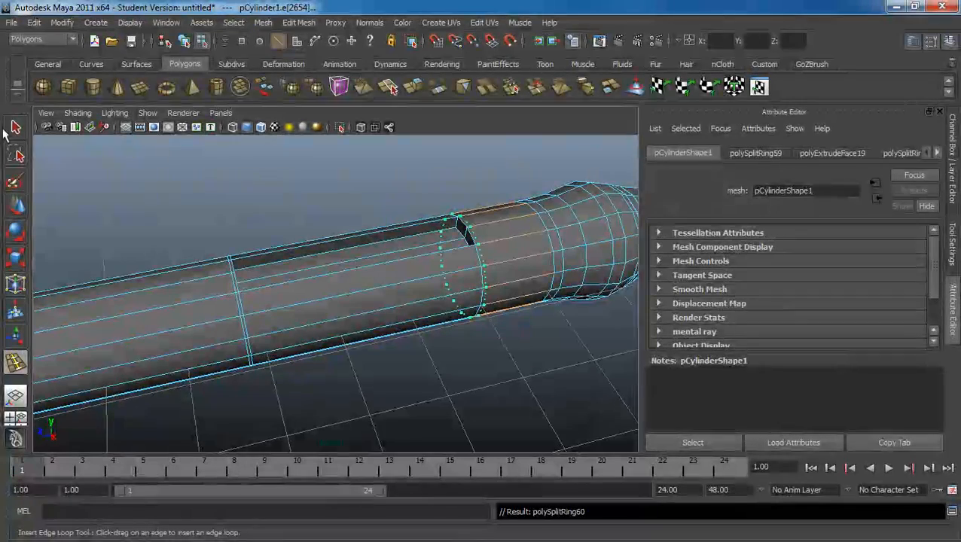
Step: Preview the slot smoothed, examine its rounded ends and sides, and reselect the pen mesh unsmoothed
{"action": "left_click", "coordinate": [15, 128]}
{"action": "key", "text": "3"}
{"action": "left_click", "coordinate": [292, 240]}
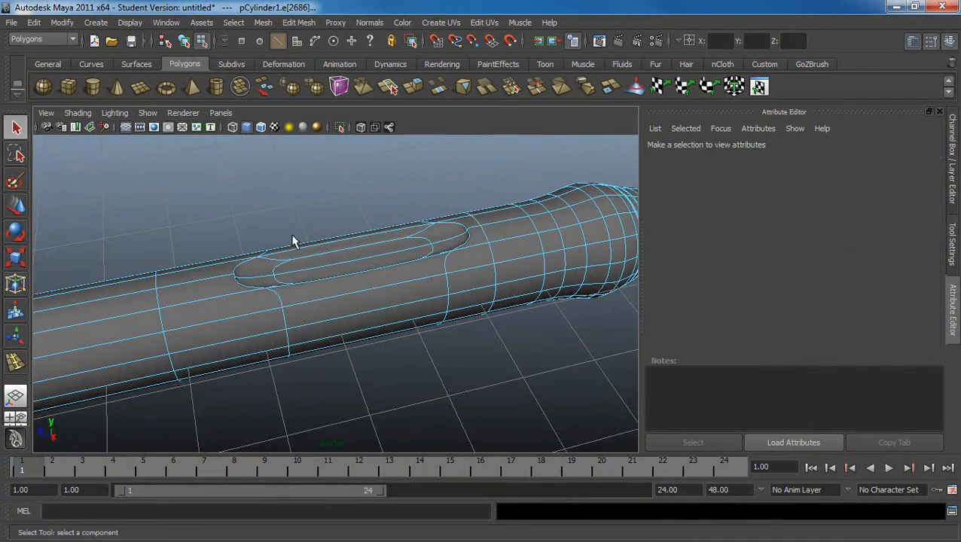
{"action": "left_click_drag", "start_coordinate": [292, 241], "coordinate": [308, 270], "text": "alt"}
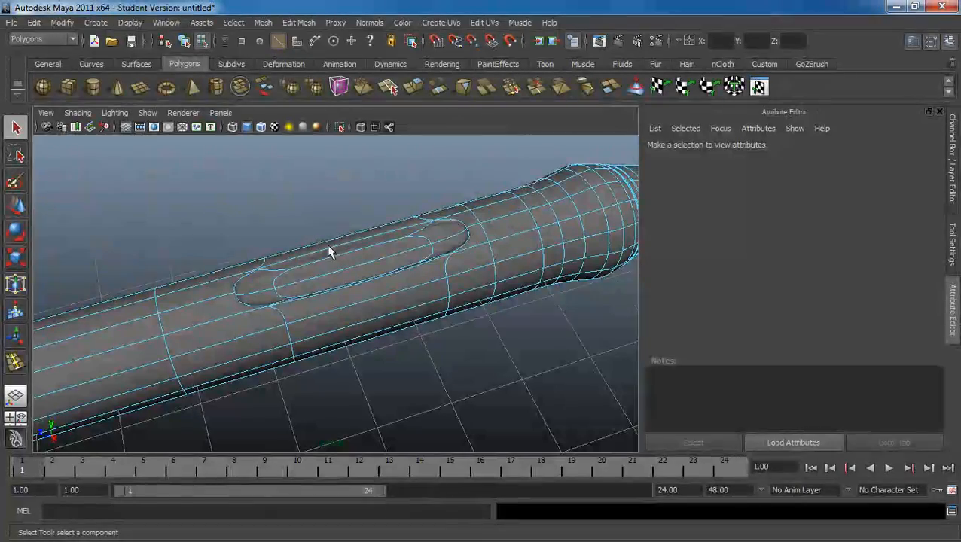
{"action": "key", "text": "F8"}
{"action": "left_click", "coordinate": [314, 224]}
{"action": "left_click_drag", "start_coordinate": [317, 229], "coordinate": [259, 255], "text": "alt"}
{"action": "left_click", "coordinate": [341, 284]}
Step: Insert supporting edge loops just inside both ends of the slot and lengthwise along its long edges
{"action": "key", "text": "y"}
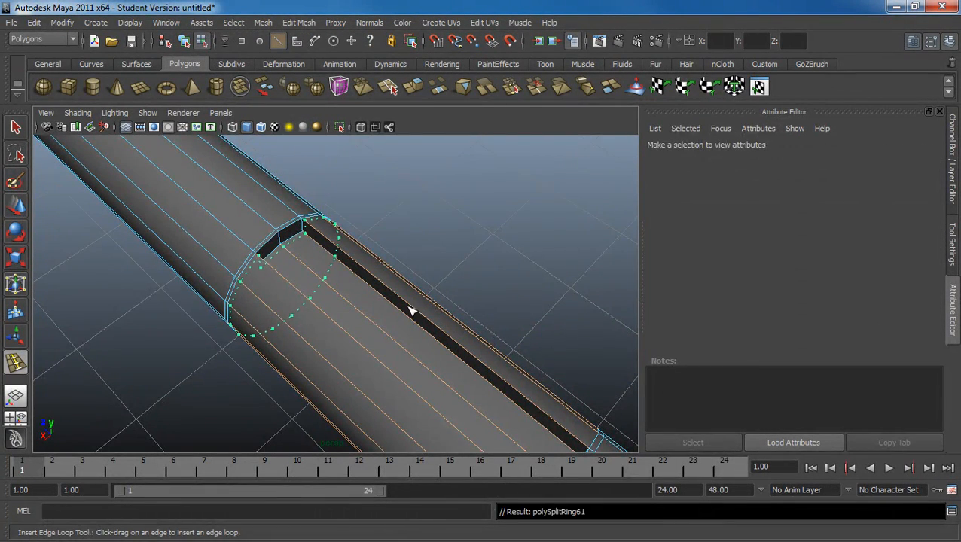
{"action": "middle_click_drag", "start_coordinate": [518, 414], "coordinate": [478, 367], "text": "alt"}
{"action": "left_click_drag", "start_coordinate": [495, 445], "coordinate": [536, 369]}
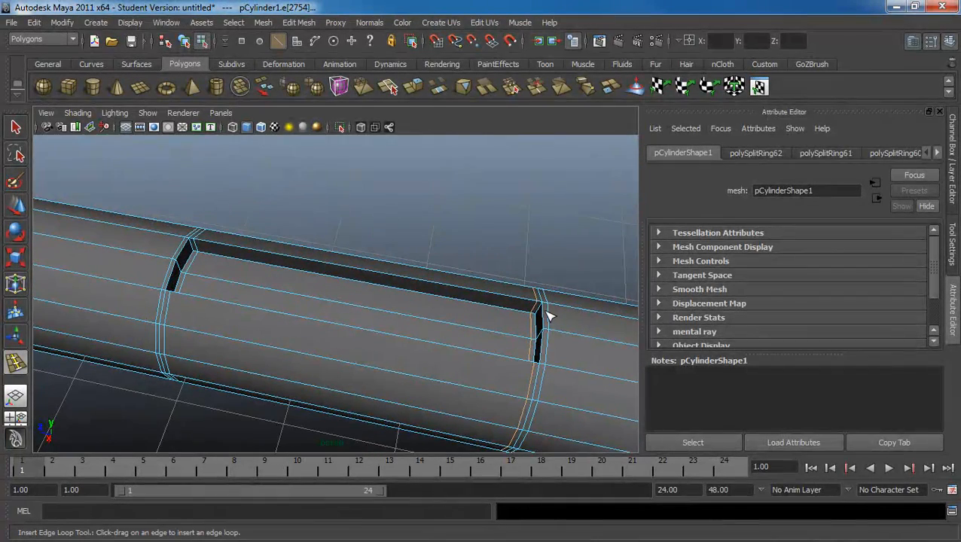
{"action": "left_click_drag", "start_coordinate": [547, 328], "coordinate": [543, 360]}
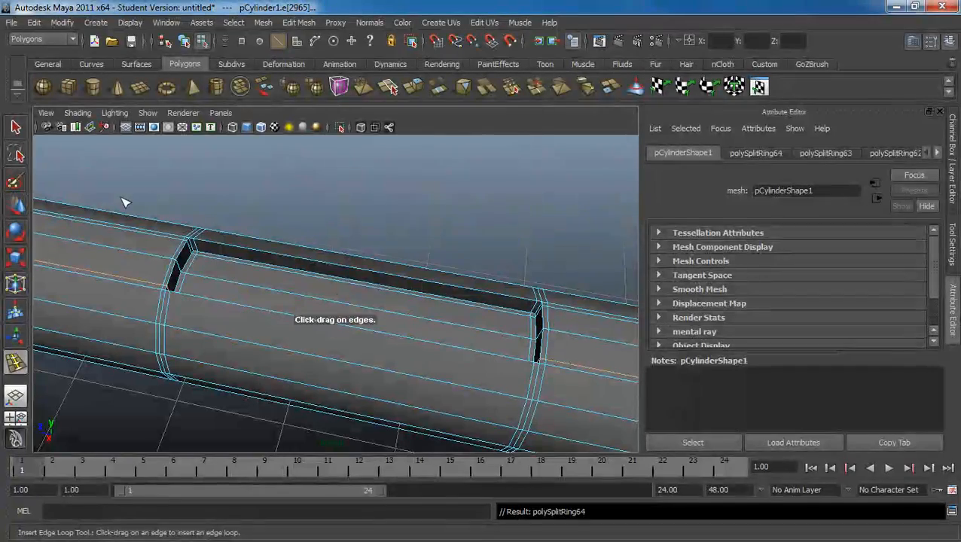
Step: Preview the pen smoothed and examine the sharpened edges of the recessed slot
{"action": "left_click", "coordinate": [21, 136]}
{"action": "key", "text": "3"}
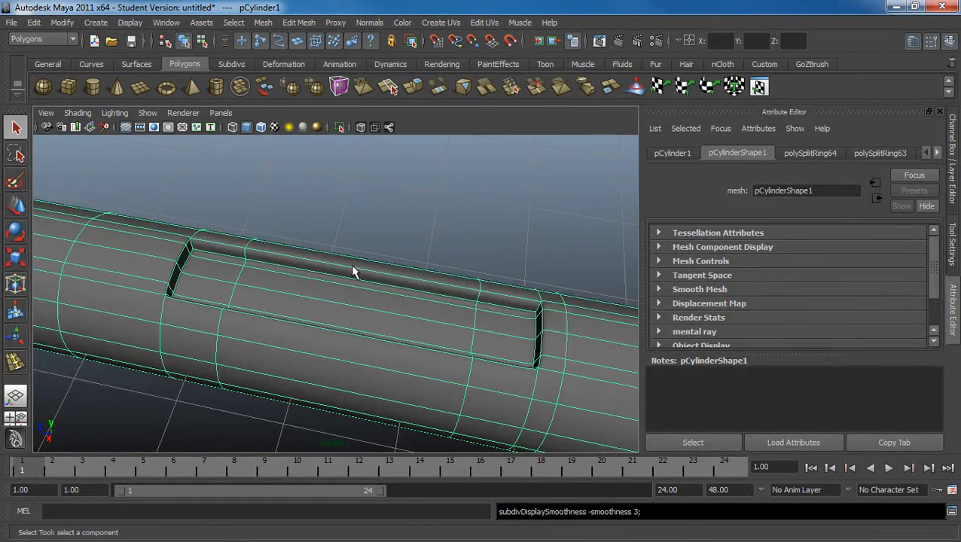
{"action": "left_click", "coordinate": [348, 234]}
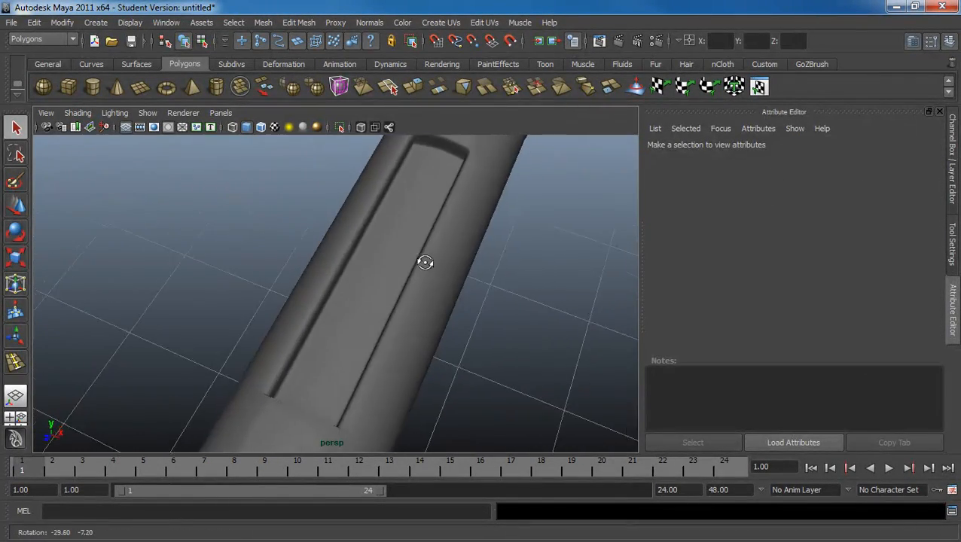